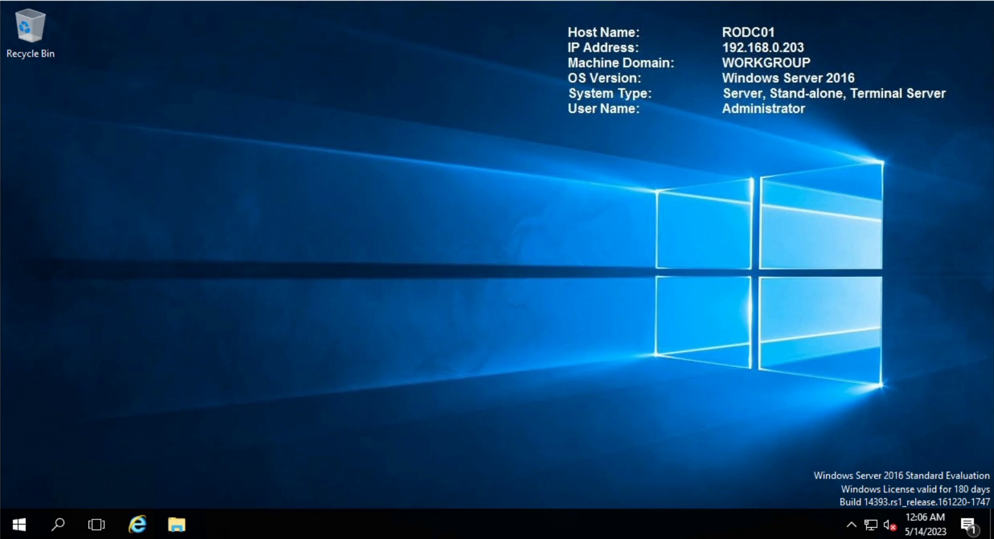
Bring up the OneNote notebook and select the black pen on the Draw tab
mouse_move(422, 538)
left_click(422, 478)
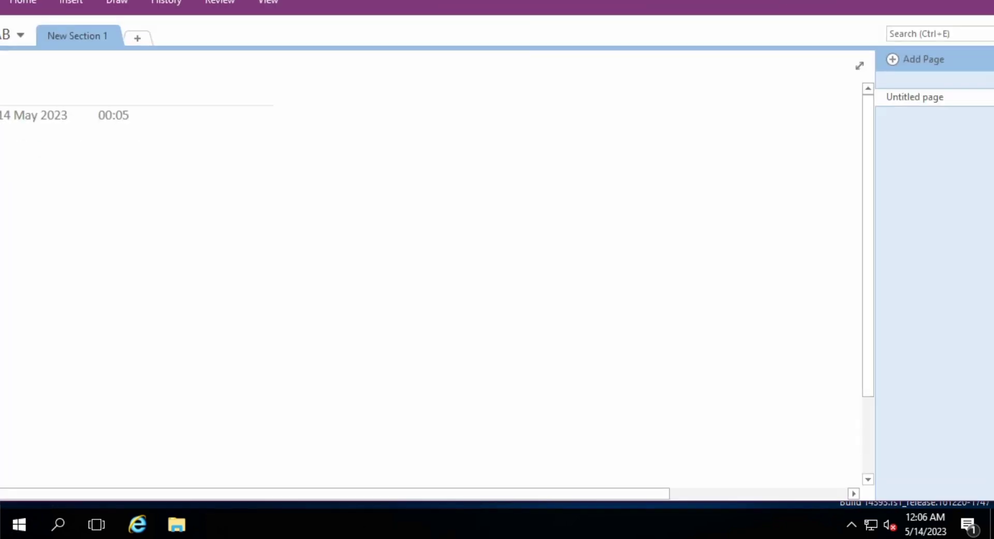
left_click(71, 2)
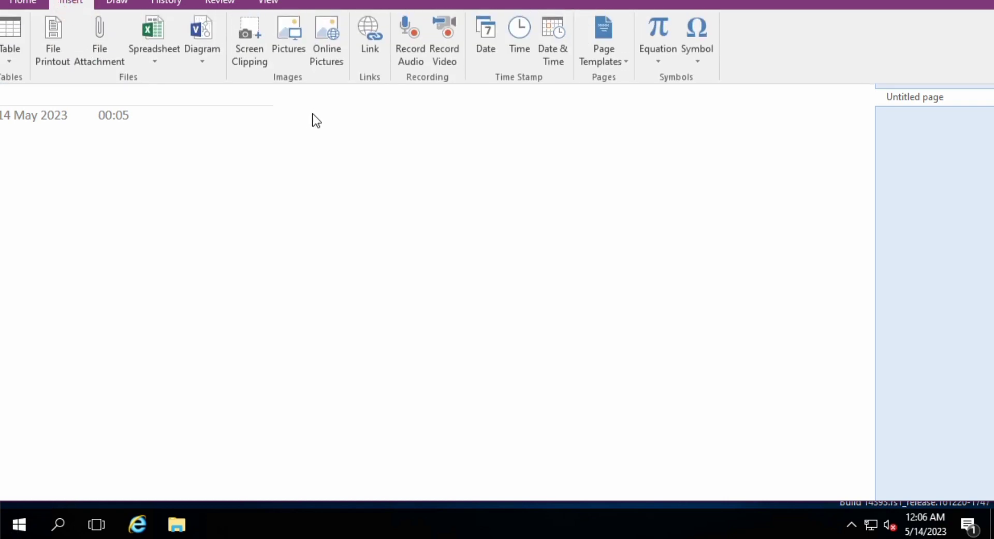
left_click(117, 3)
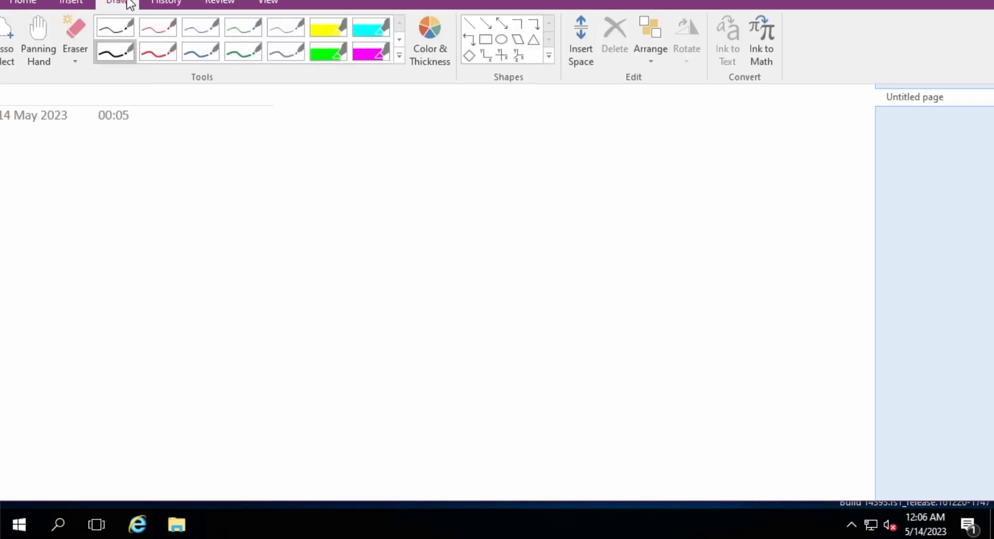
left_click(119, 26)
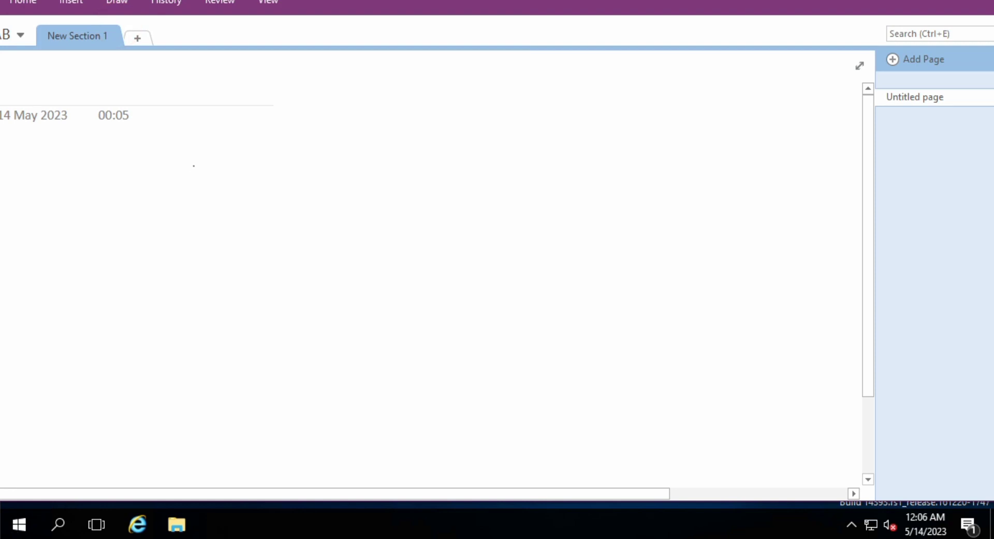
Draw two triangles and label them S-1 and S-2
mouse_move(194, 165)
left_mouse_down()
mouse_move(162, 259)
mouse_move(246, 253)
mouse_move(193, 166)
left_mouse_up()
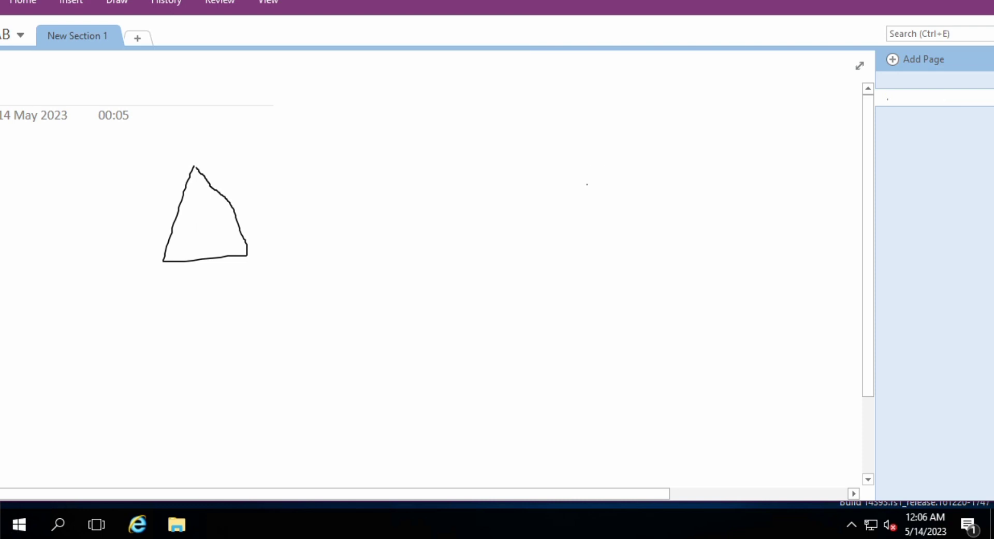
mouse_move(585, 182)
left_mouse_down()
mouse_move(550, 260)
mouse_move(642, 277)
mouse_move(586, 185)
left_mouse_up()
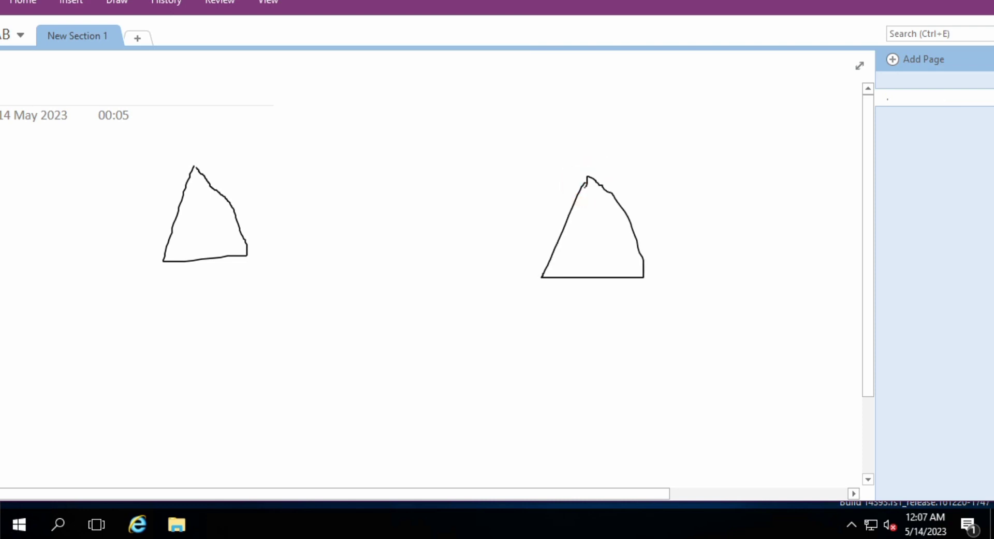
mouse_move(575, 299)
left_mouse_down()
mouse_move(560, 299)
mouse_move(568, 327)
mouse_move(597, 315)
mouse_move(628, 339)
left_mouse_up()
mouse_move(192, 278)
left_mouse_down()
mouse_move(186, 317)
mouse_move(165, 330)
left_mouse_up()
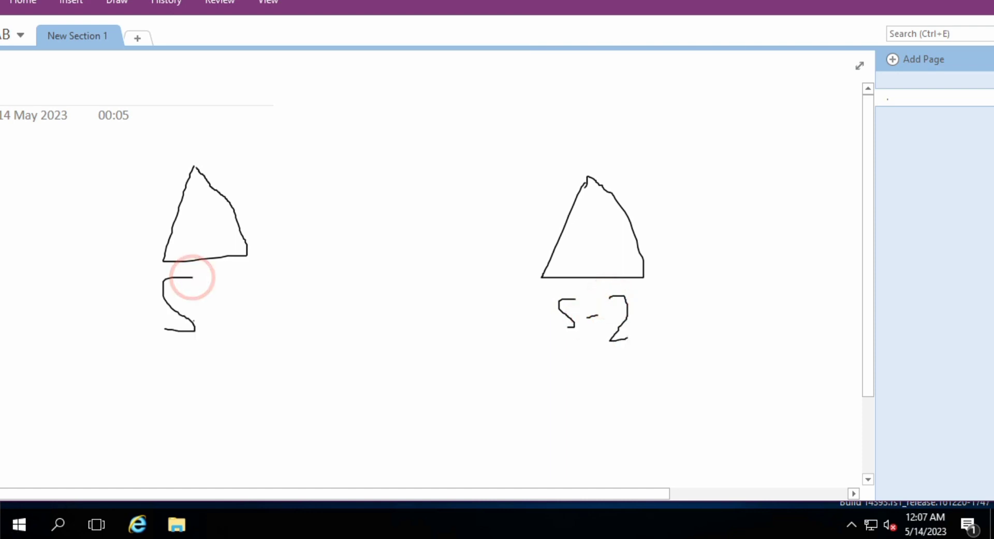
mouse_move(211, 304)
left_mouse_down()
mouse_move(236, 301)
mouse_move(258, 272)
mouse_move(256, 333)
mouse_move(273, 331)
left_mouse_up()
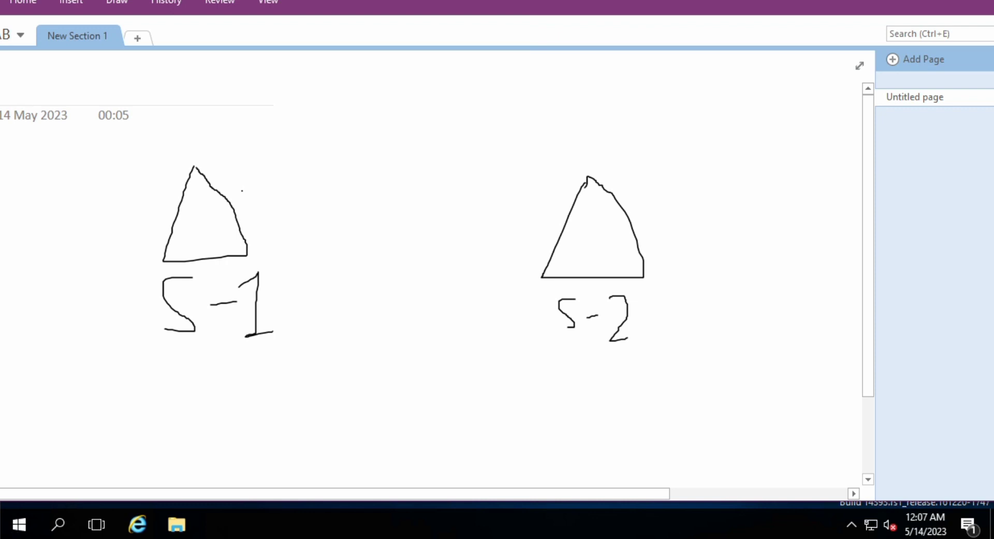
Draw an arrow from the left triangle to the right one and add tick marks
mouse_move(242, 190)
left_mouse_down()
mouse_move(348, 187)
mouse_move(492, 217)
mouse_move(536, 235)
mouse_move(527, 245)
left_mouse_up()
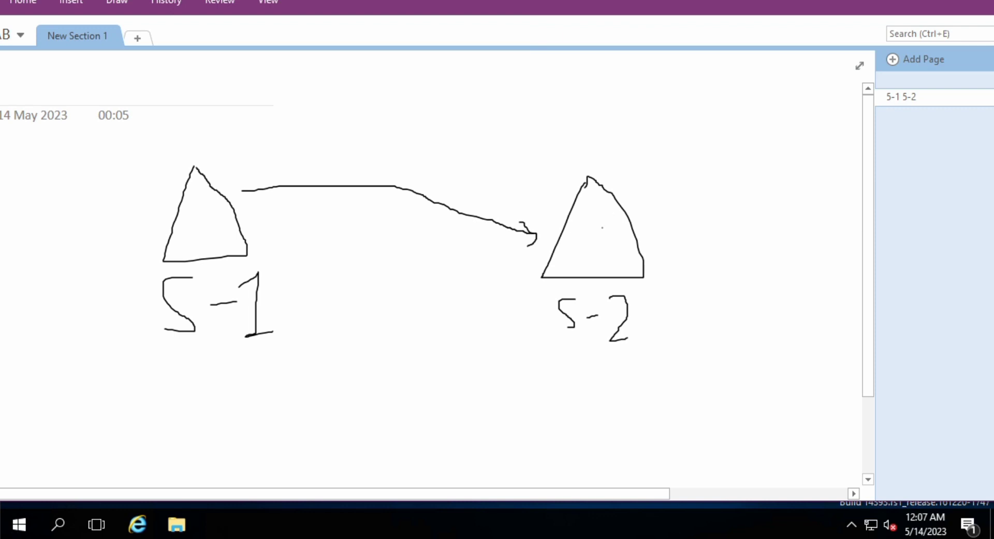
left_click_drag(640, 240, 743, 181)
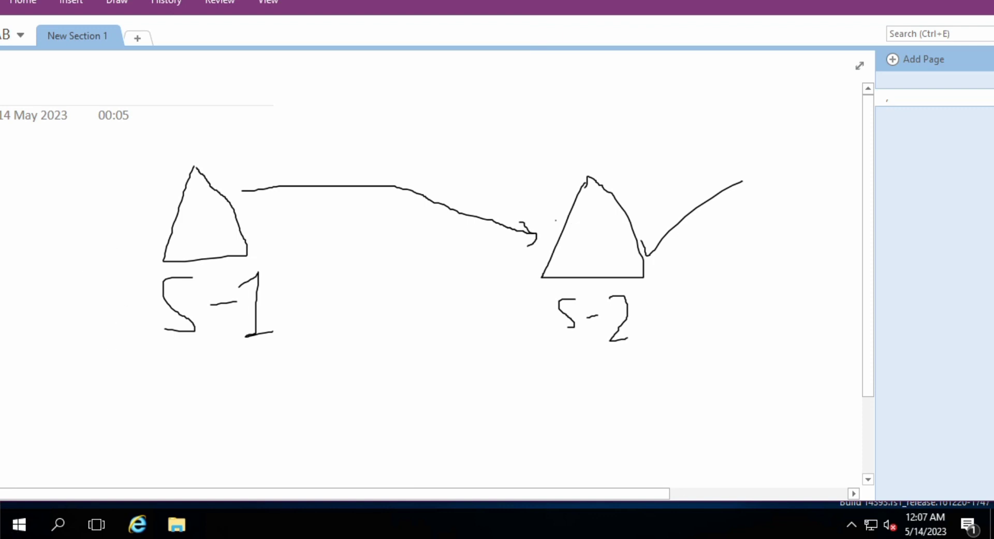
left_click_drag(540, 224, 568, 213)
left_click_drag(89, 260, 161, 204)
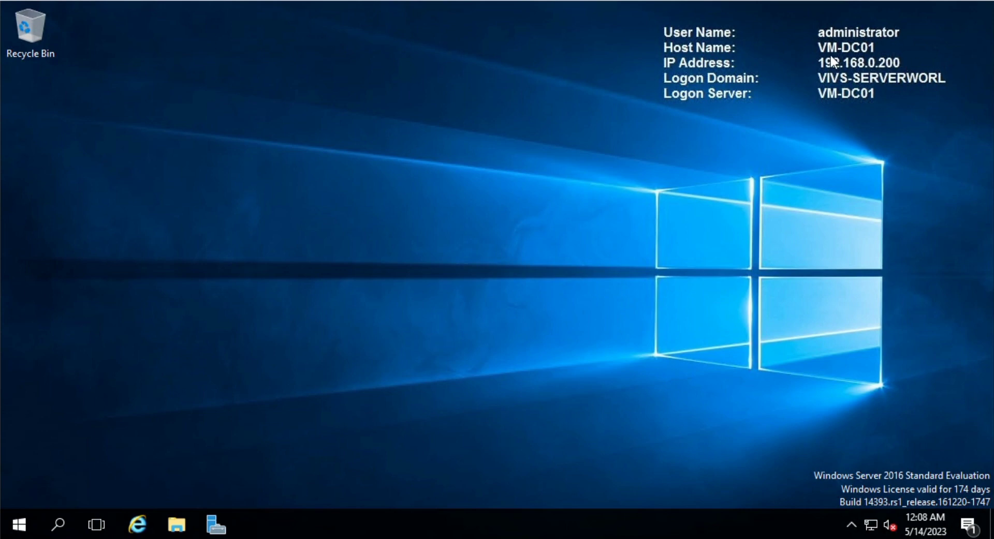
Launch Active Directory Users and Computers from Server Manager's Tools menu on VM-DC01
left_click(816, 47)
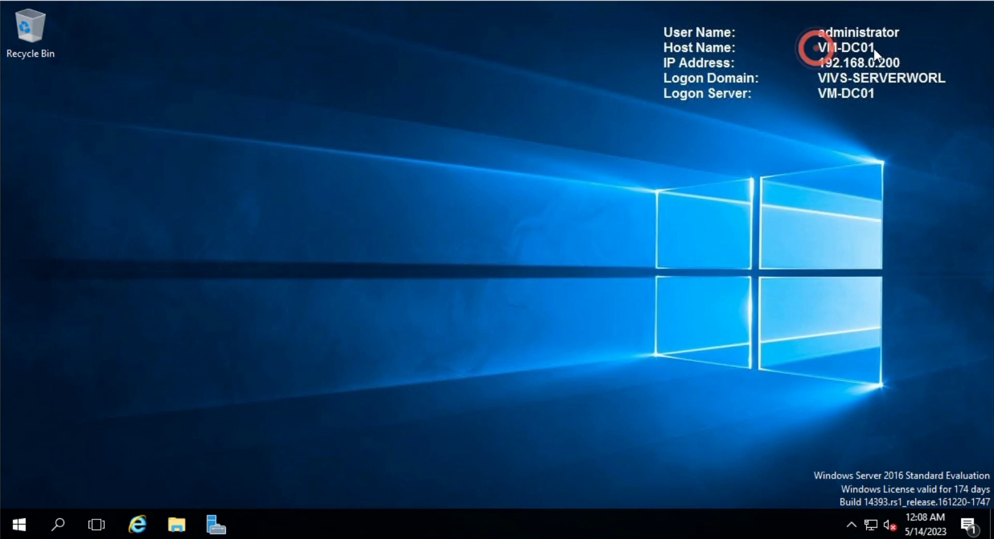
left_click(211, 528)
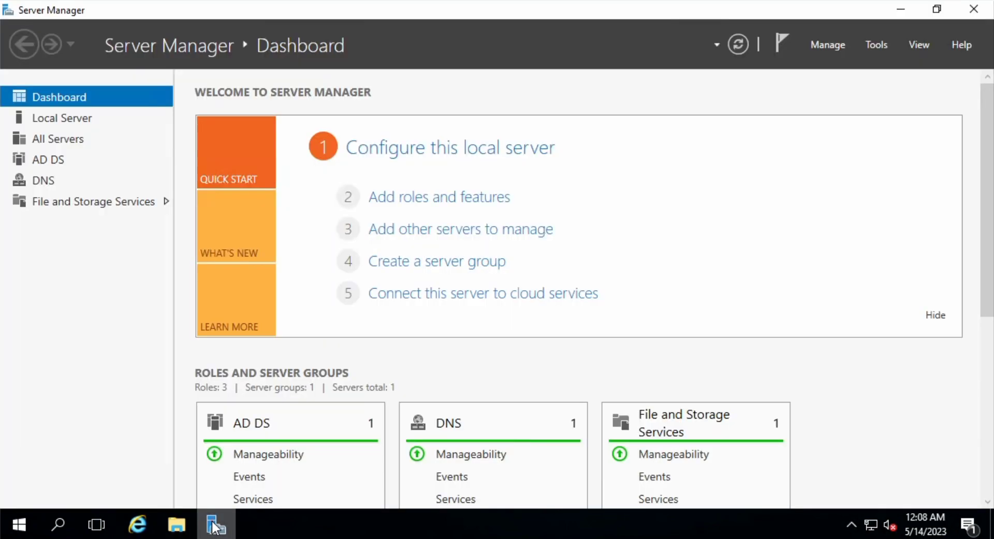
left_click(886, 42)
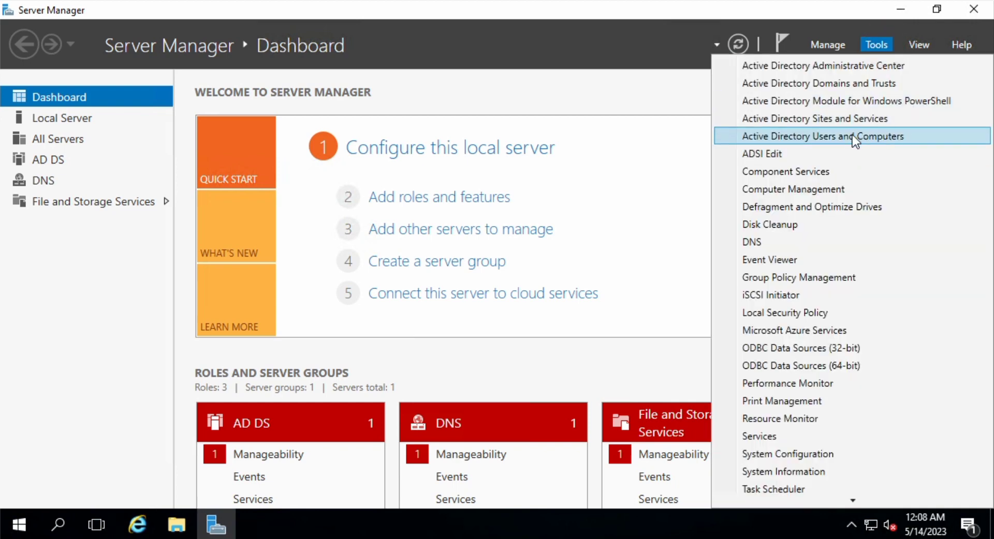
left_click(837, 135)
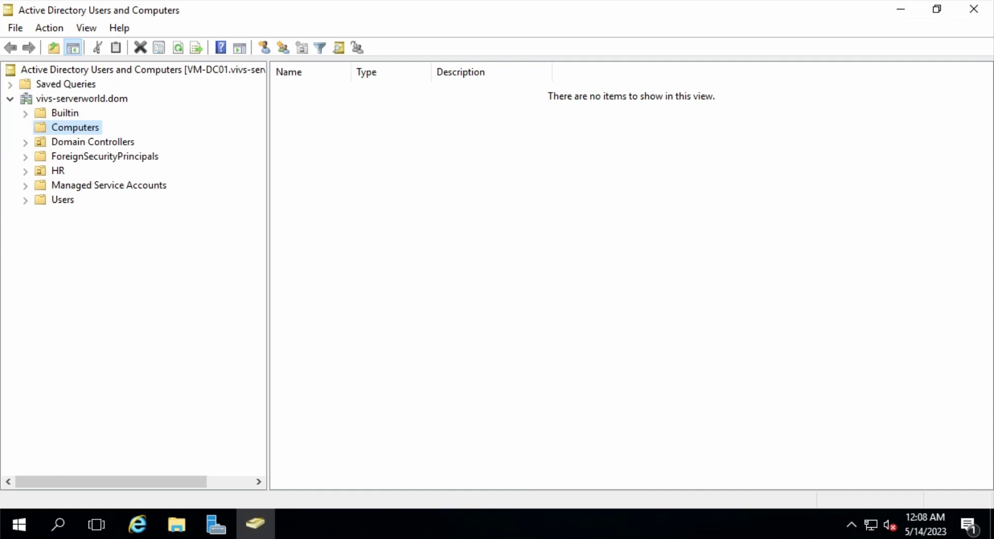
Look over the Domain Controllers container and its actions without choosing any
left_click(73, 144)
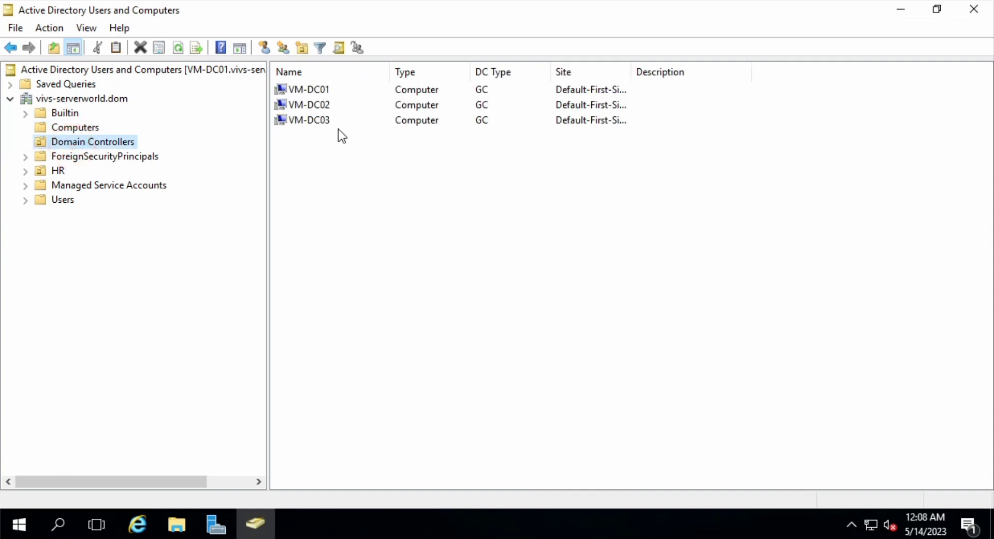
right_click(117, 144)
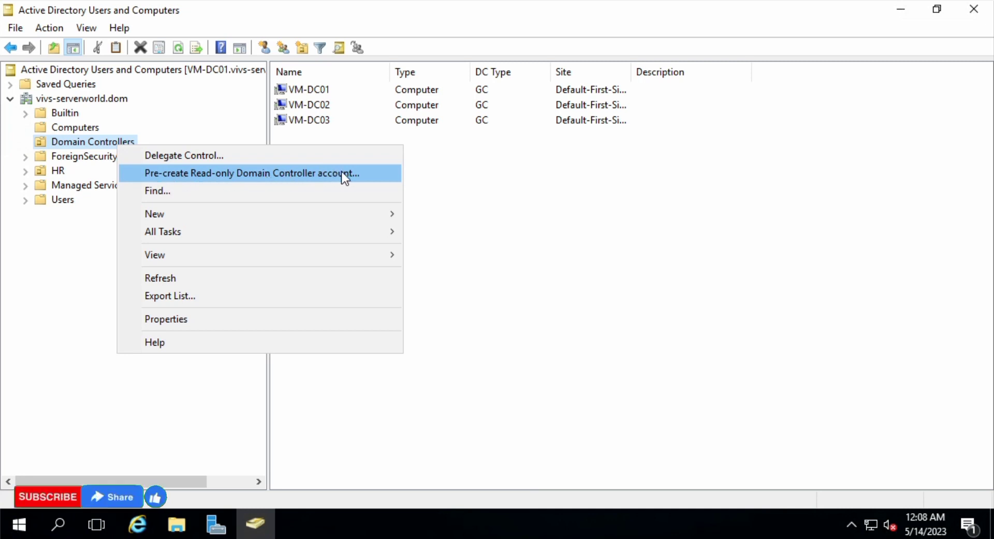
left_click(436, 169)
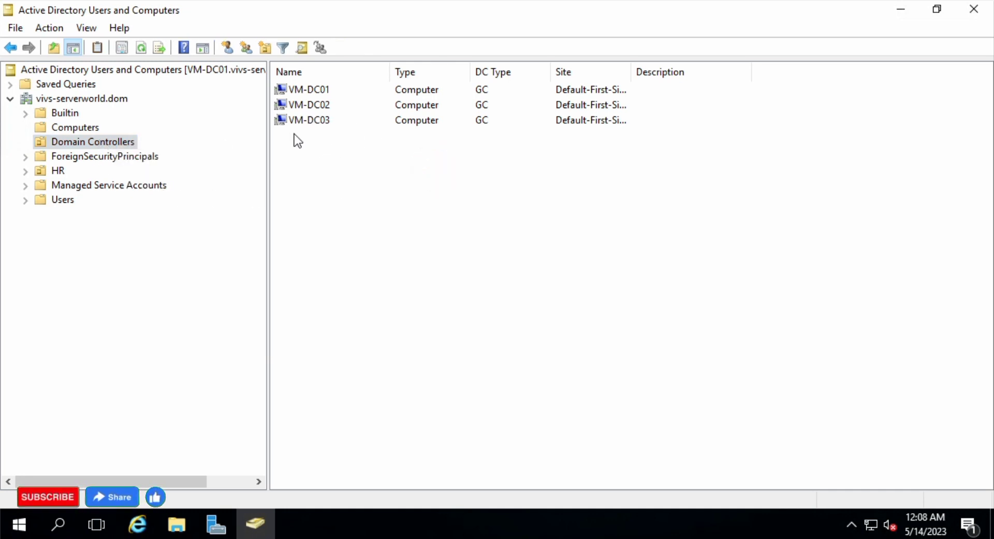
Start a new user account in the Users container with New > User
left_click(65, 201)
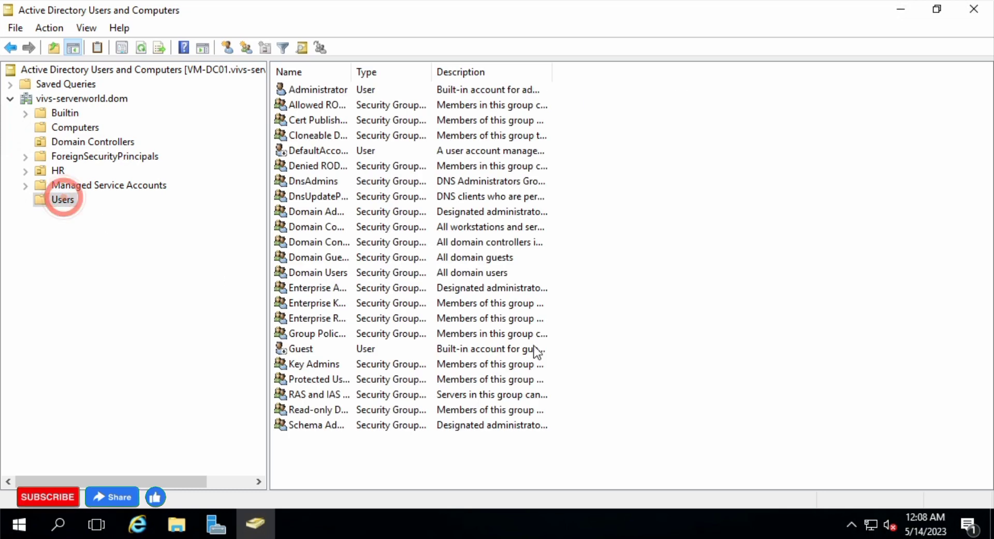
right_click(318, 463)
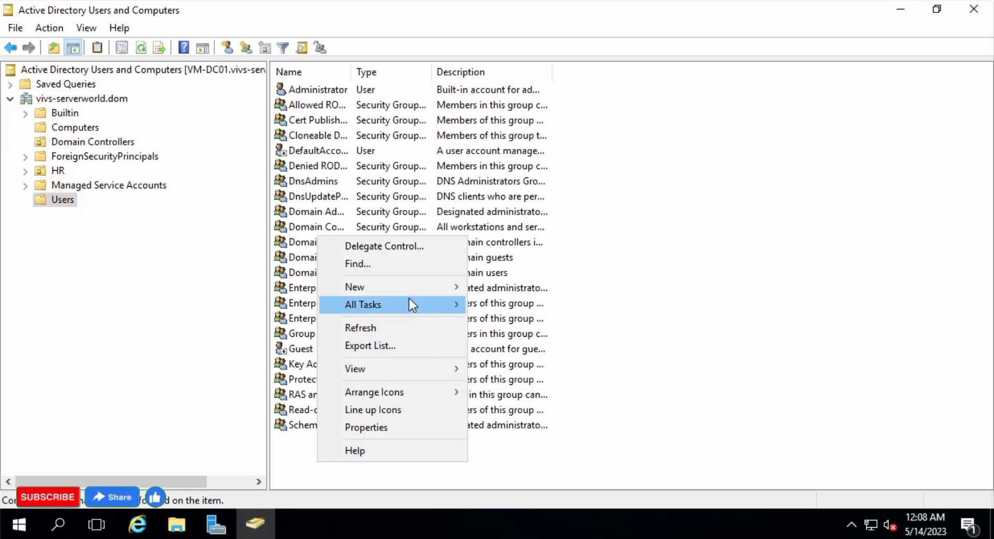
left_click(399, 285)
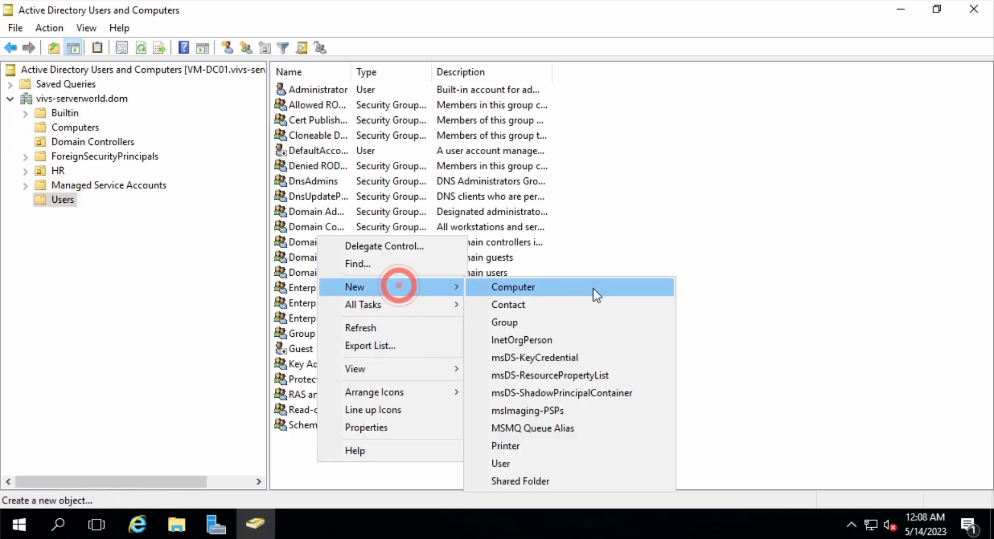
left_click(513, 462)
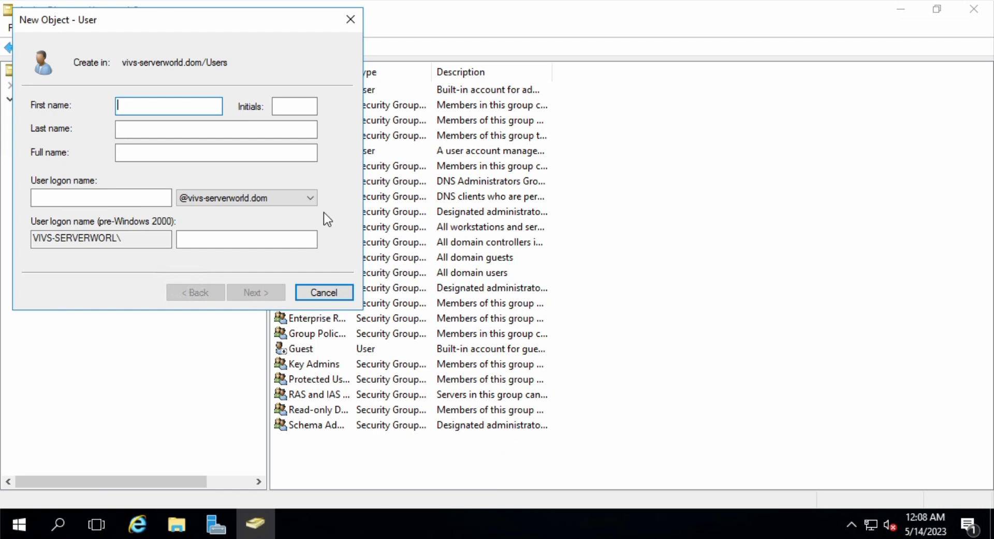
Enter user1 as the new account's first name and logon name
type("user1")
left_click(144, 201)
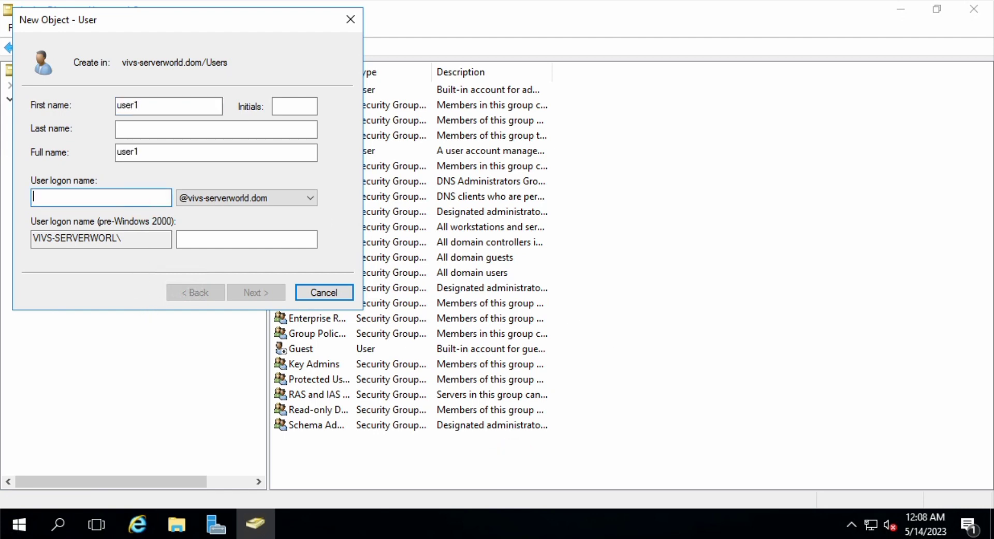
type("user1")
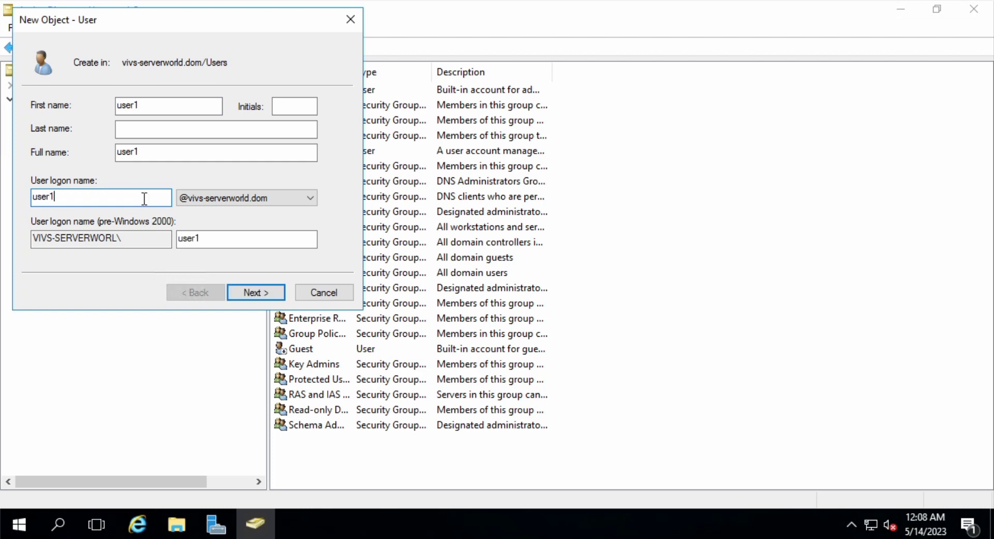
left_click(260, 294)
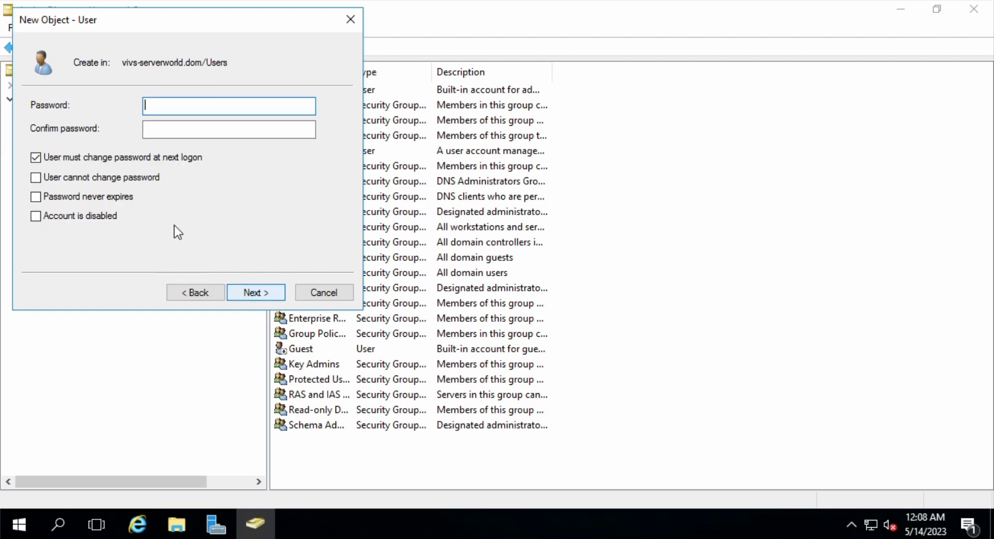
Set password never expires and user cannot change password, enter the password twice, and finish
left_click(121, 159)
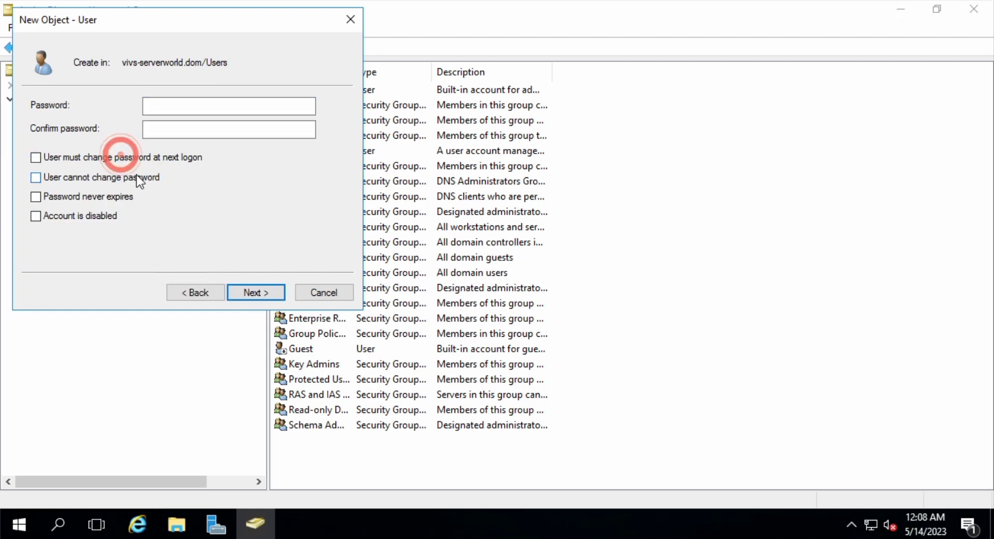
left_click(120, 183)
left_click(107, 199)
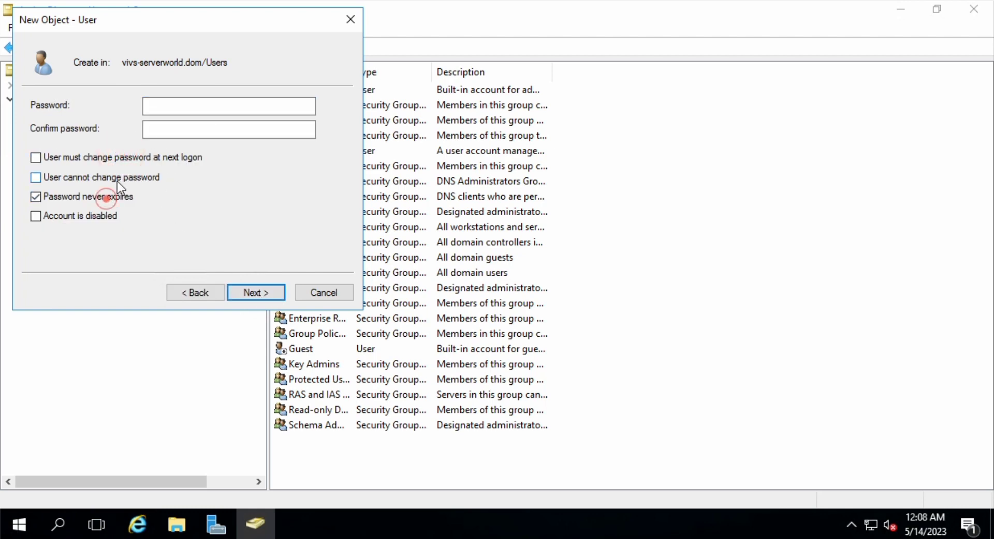
left_click(172, 108)
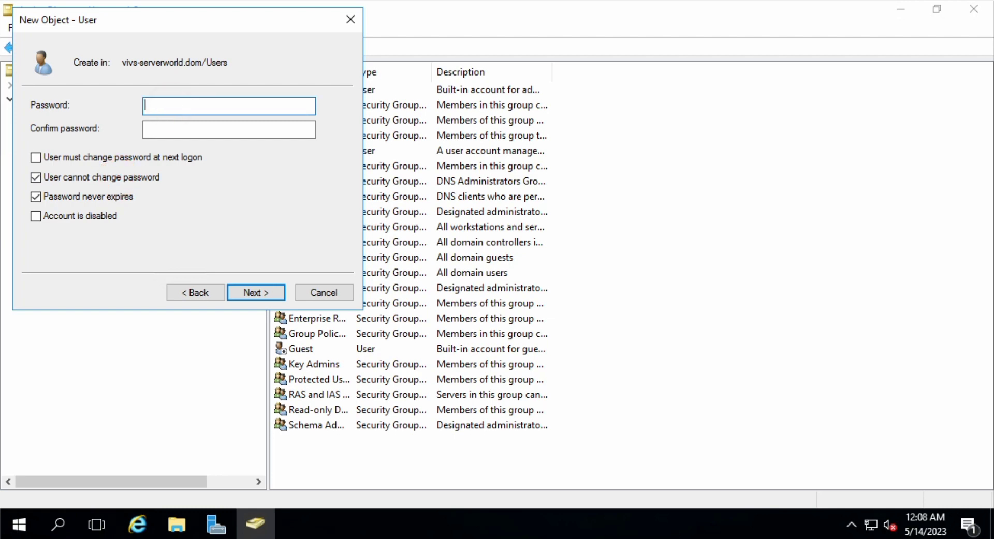
type("•••••••••")
key("Tab")
type("•••••••••")
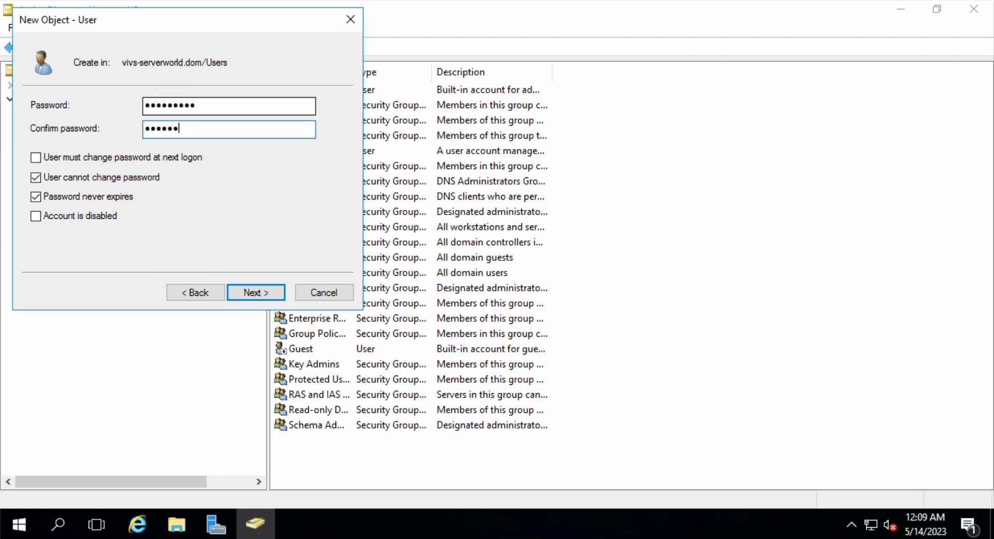
left_click(272, 294)
left_click(265, 293)
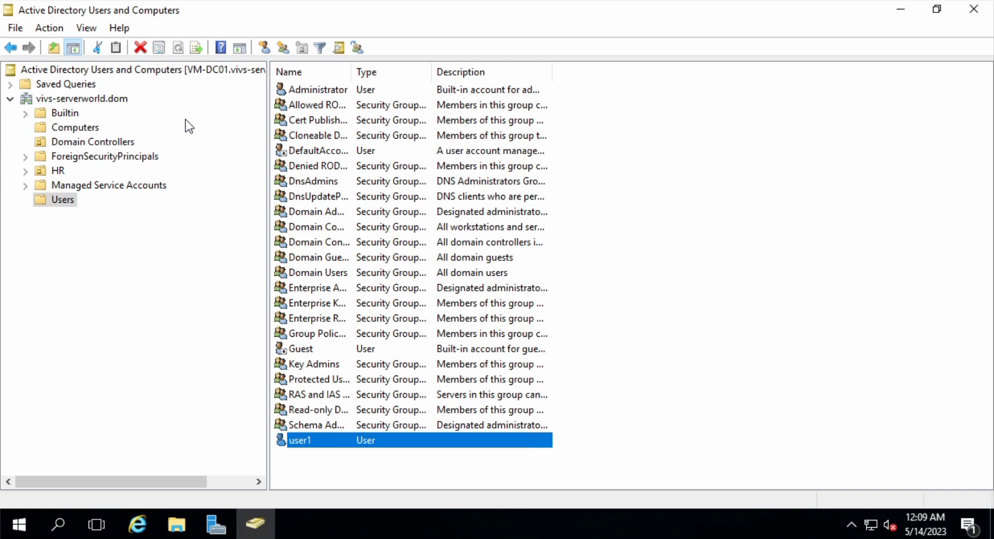
Pre-create a read-only domain controller account in advanced mode, naming the computer RODC01
left_click(94, 142)
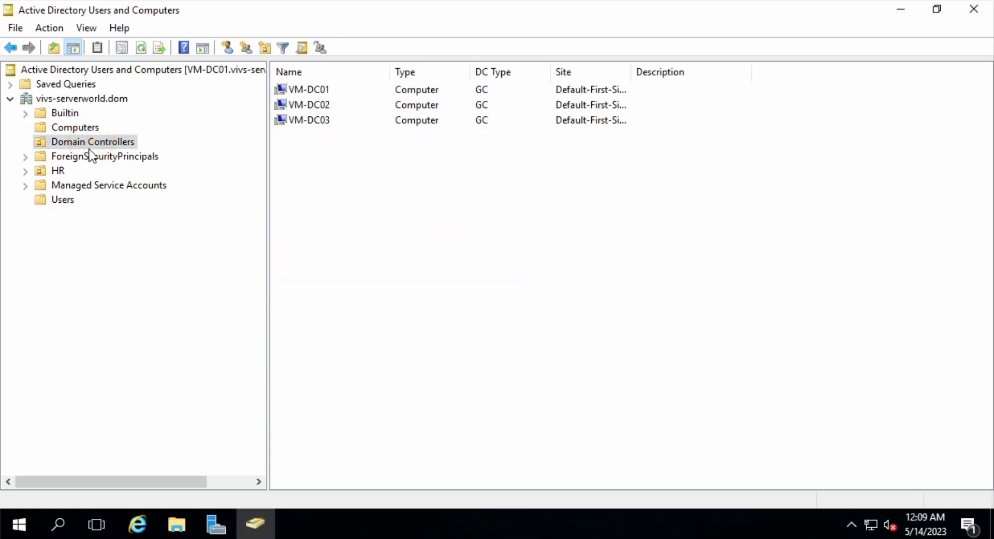
right_click(108, 144)
left_click(263, 174)
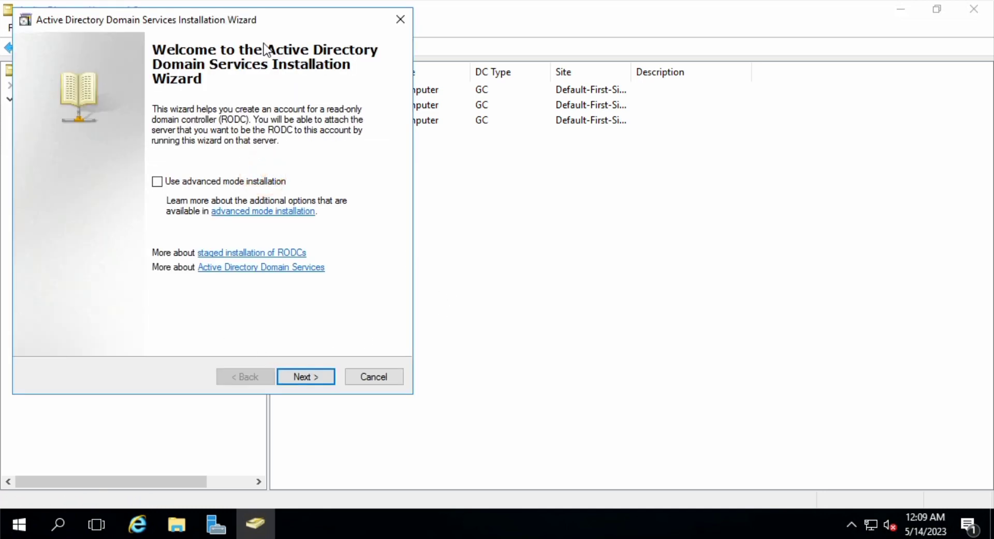
left_click_drag(248, 20, 388, 44)
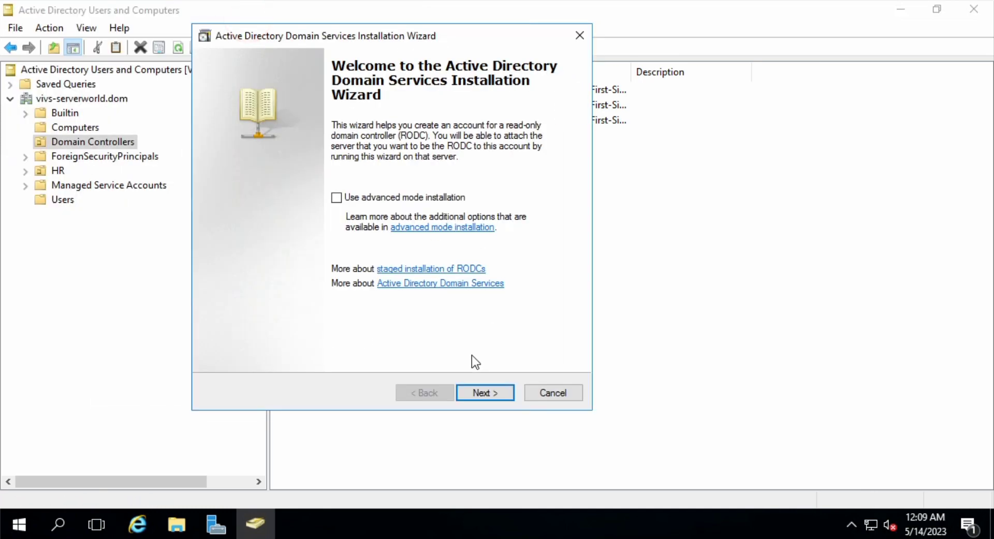
left_click(338, 197)
left_click(485, 393)
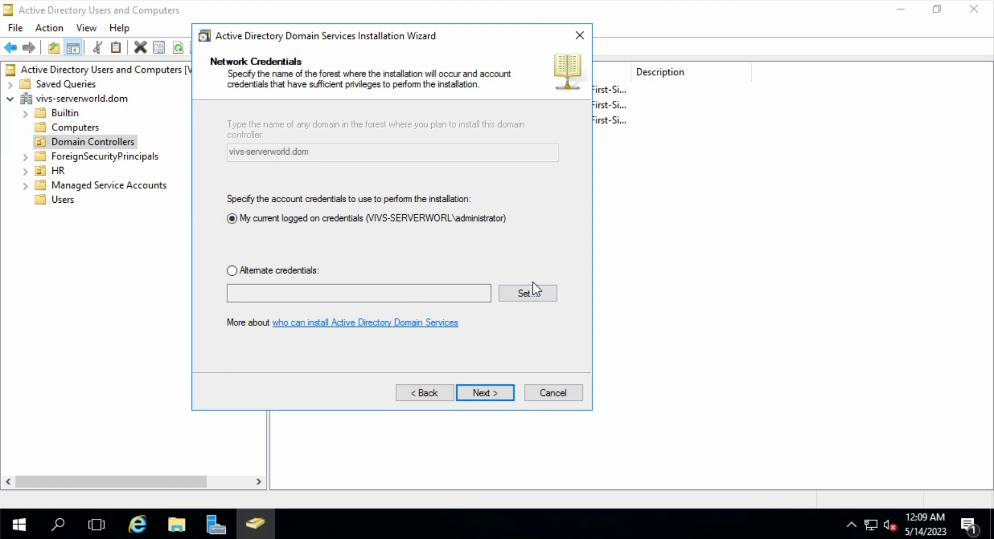
left_click(487, 394)
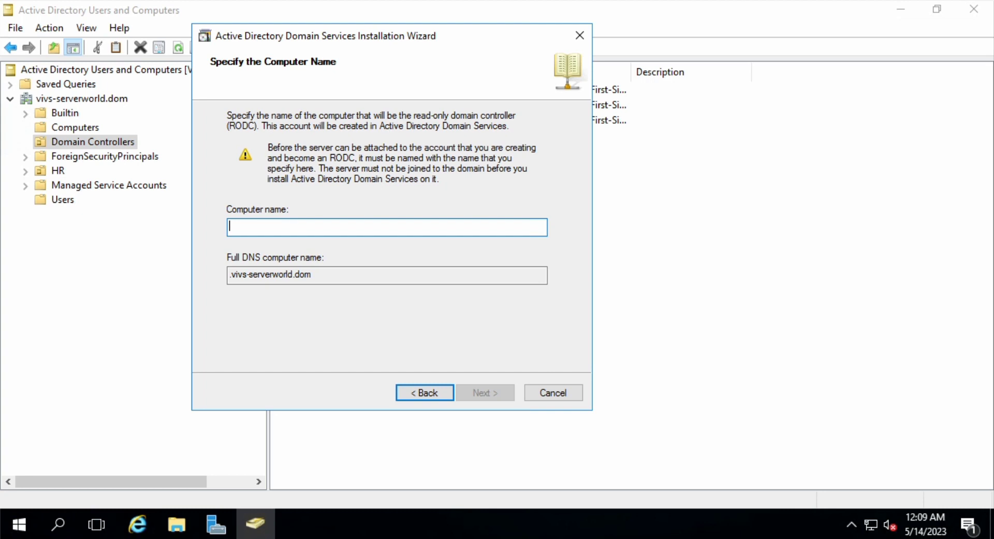
type("RODC")
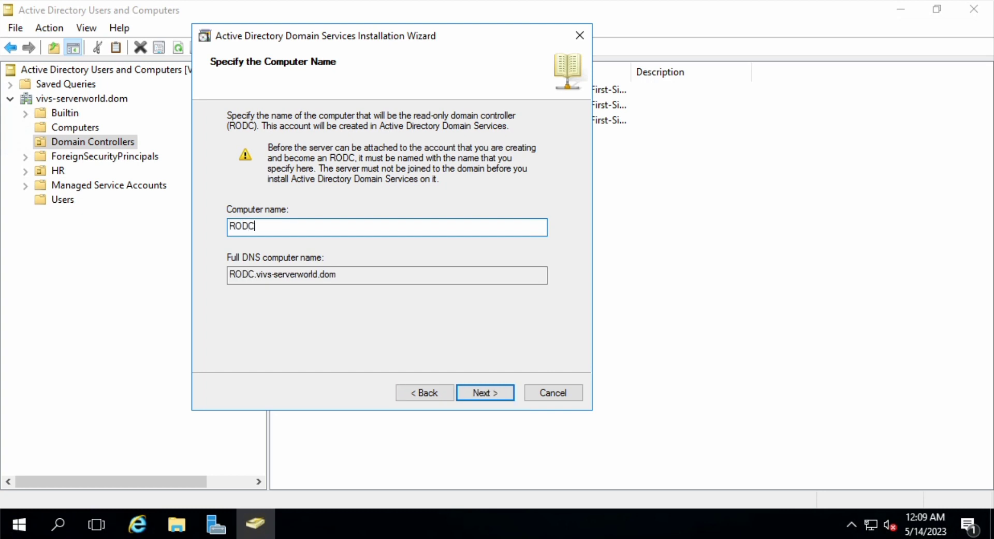
type("01")
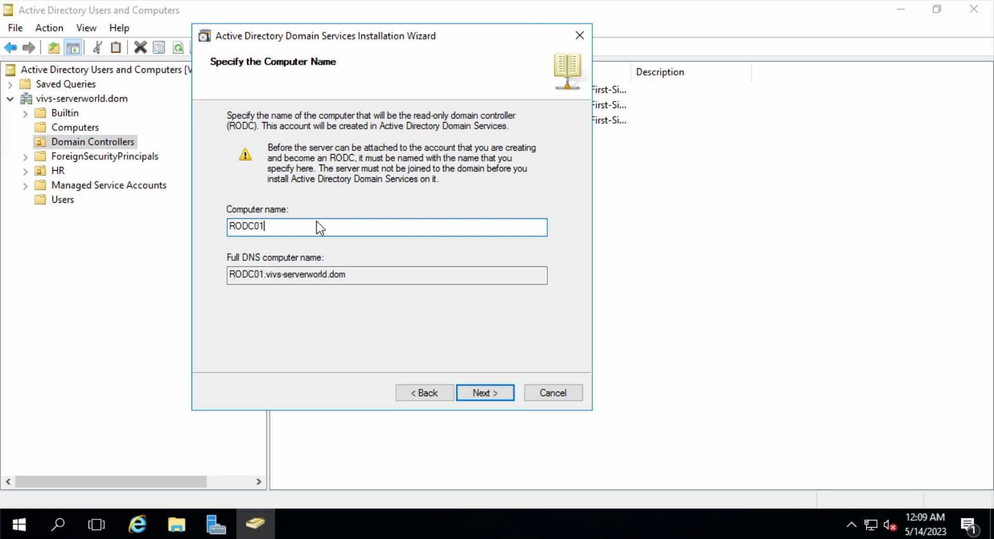
left_click(490, 393)
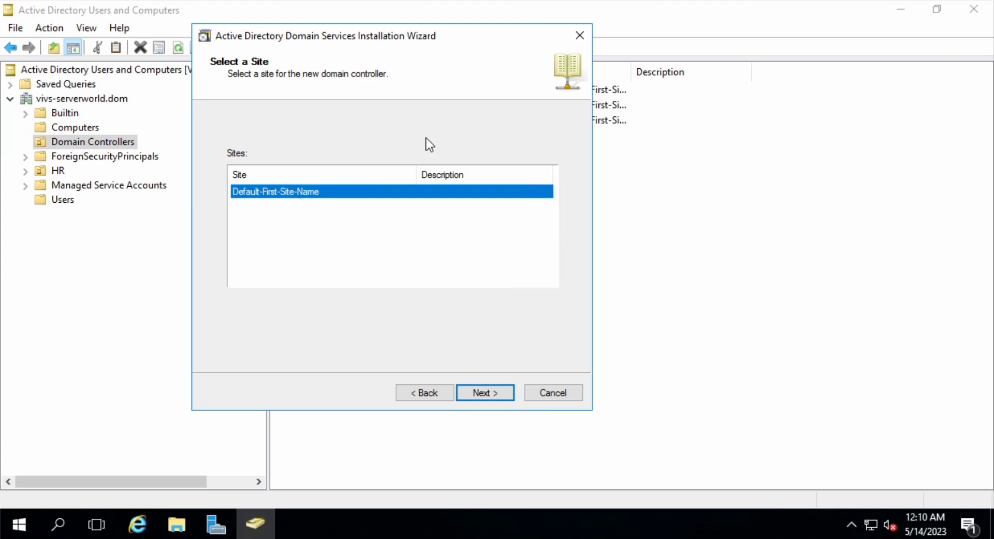
Accept Default-First-Site-Name and keep the DNS server and Global catalog options
left_click(498, 399)
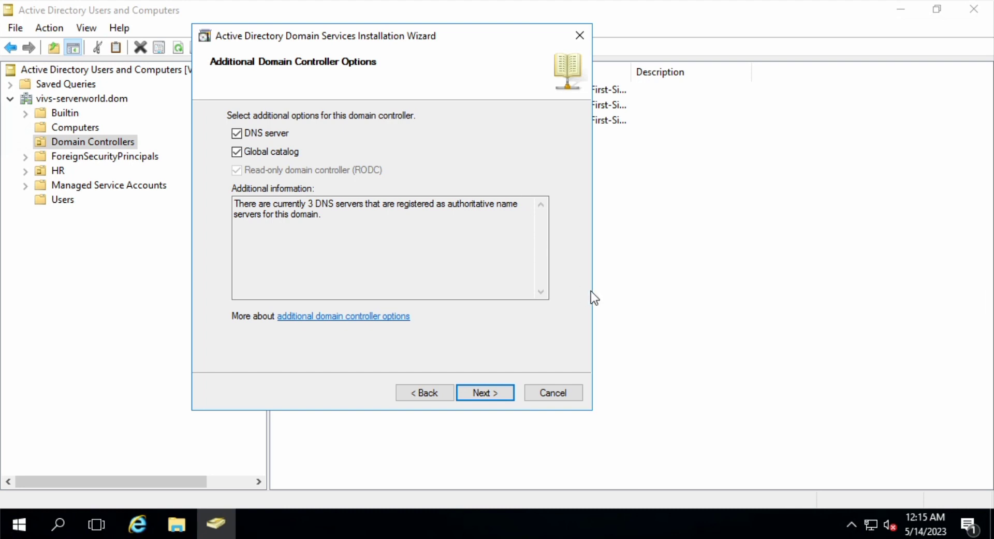
left_click(483, 395)
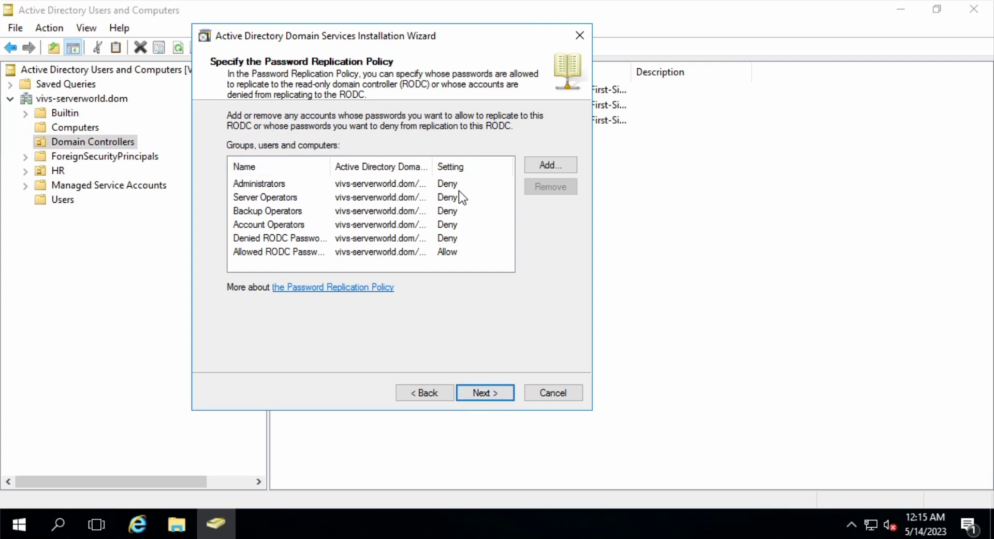
Widen the Name and domain columns to show full group names and paths
double_click(429, 166)
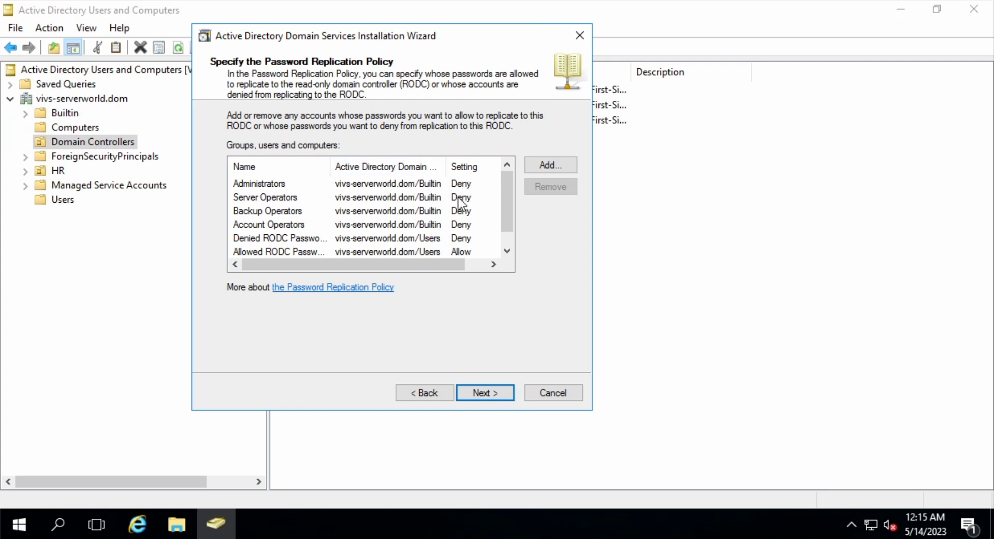
scroll(513, 197, "down", 1)
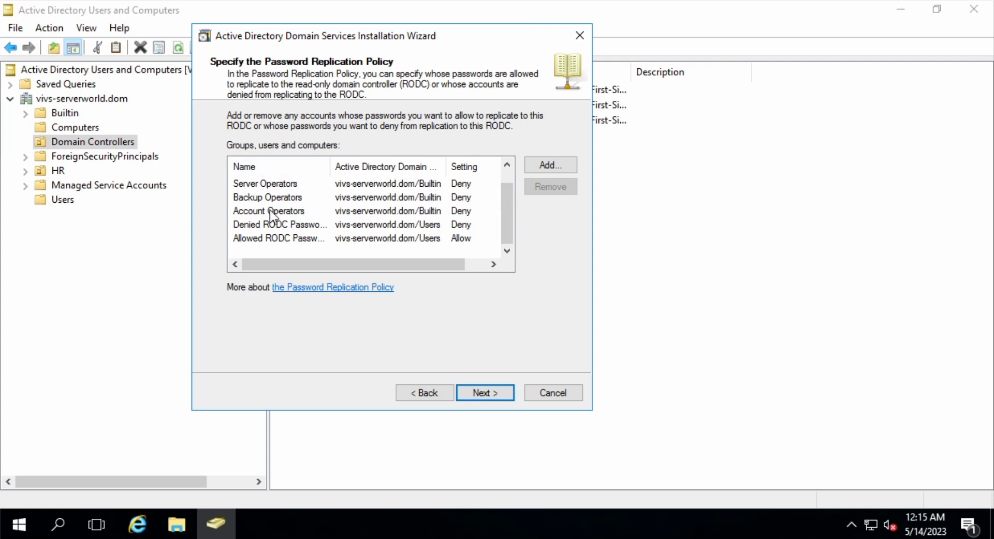
left_click(293, 238)
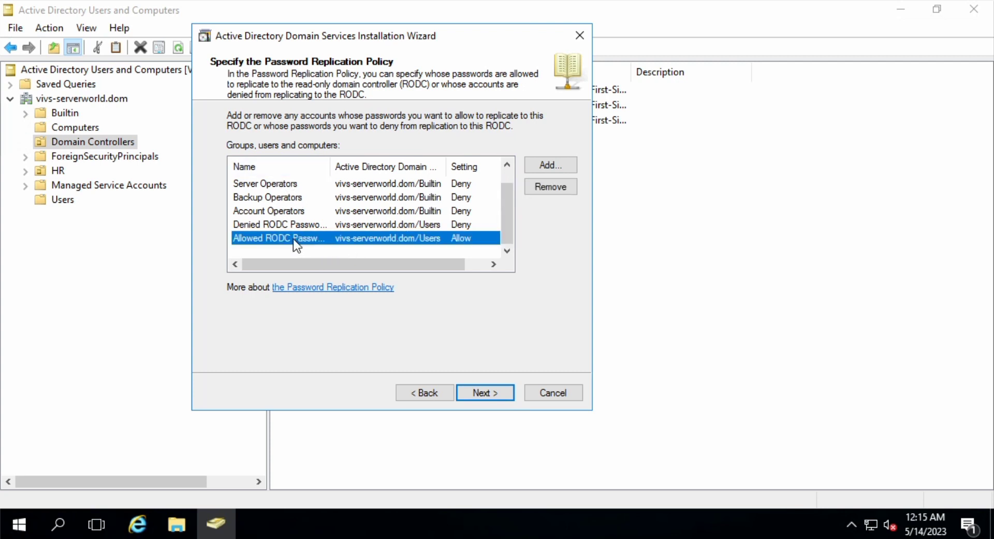
double_click(329, 167)
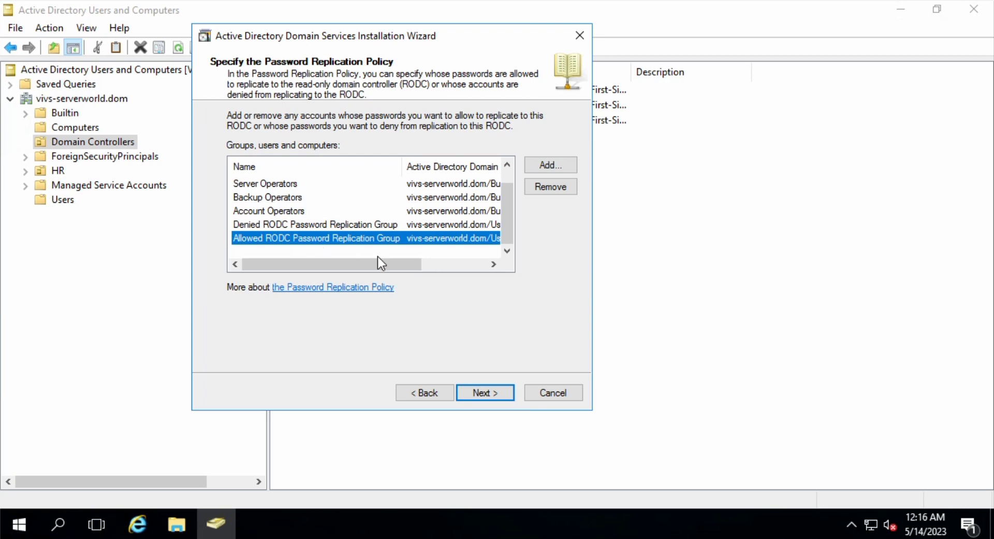
left_click_drag(365, 268, 468, 271)
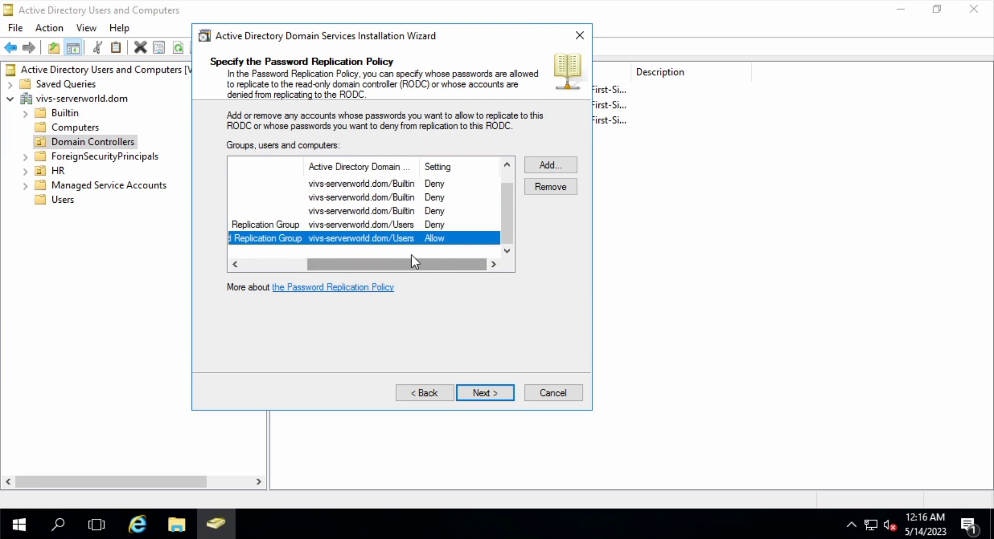
Review the Builtin and Denied RODC Password Replication Group entries, then choose Add
left_click(389, 183)
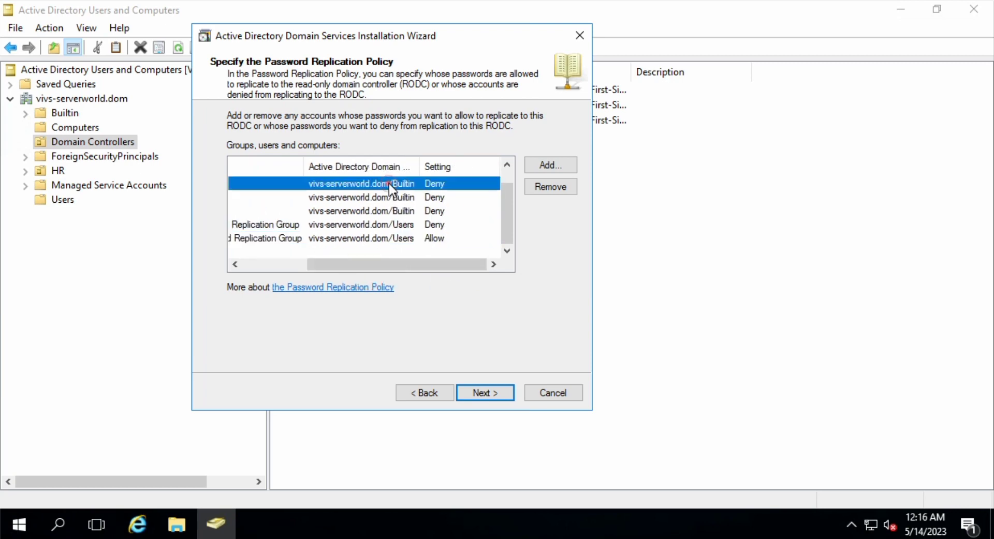
left_click(395, 194)
left_click(395, 211)
left_click(408, 226)
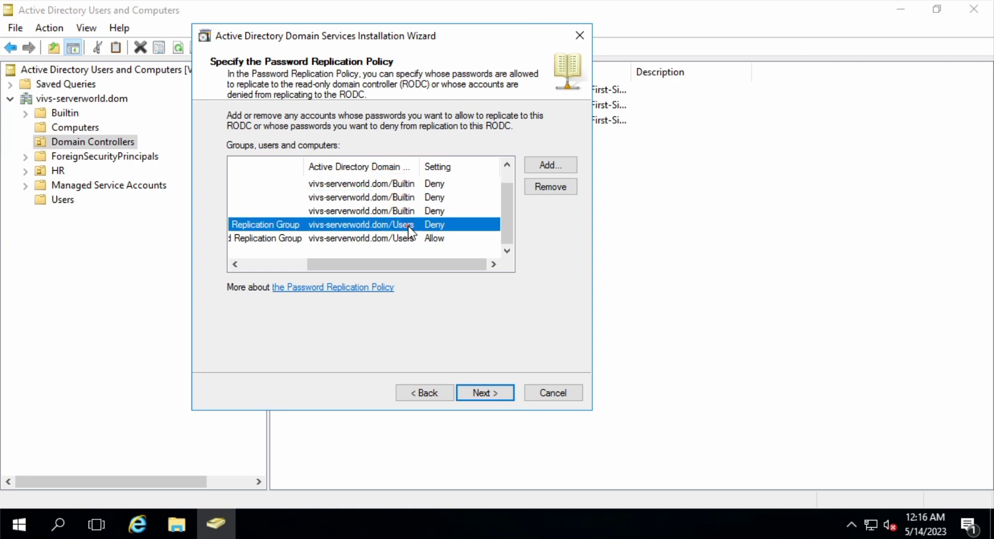
left_click(544, 164)
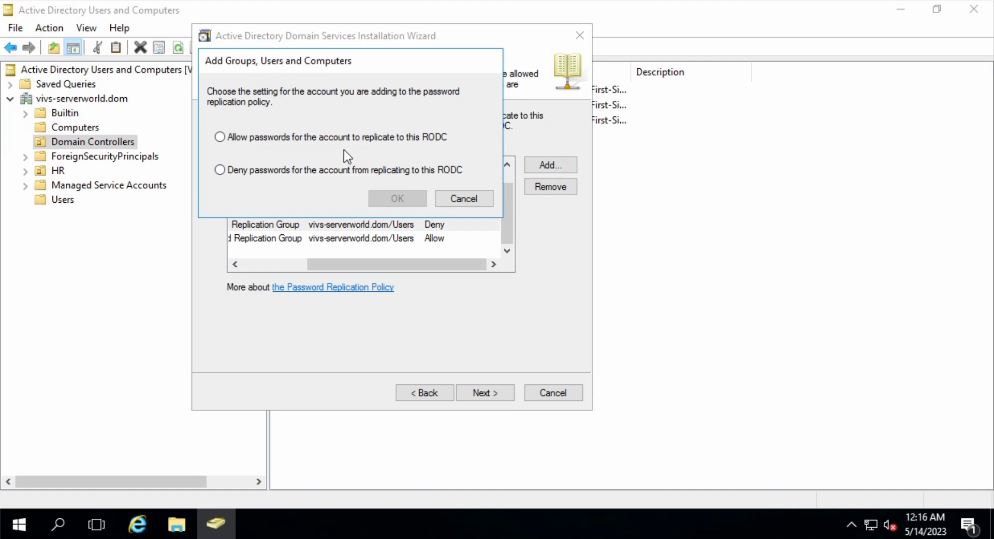
Cancel adding accounts, check the Administrators group, and continue with the policy unchanged
left_click(454, 198)
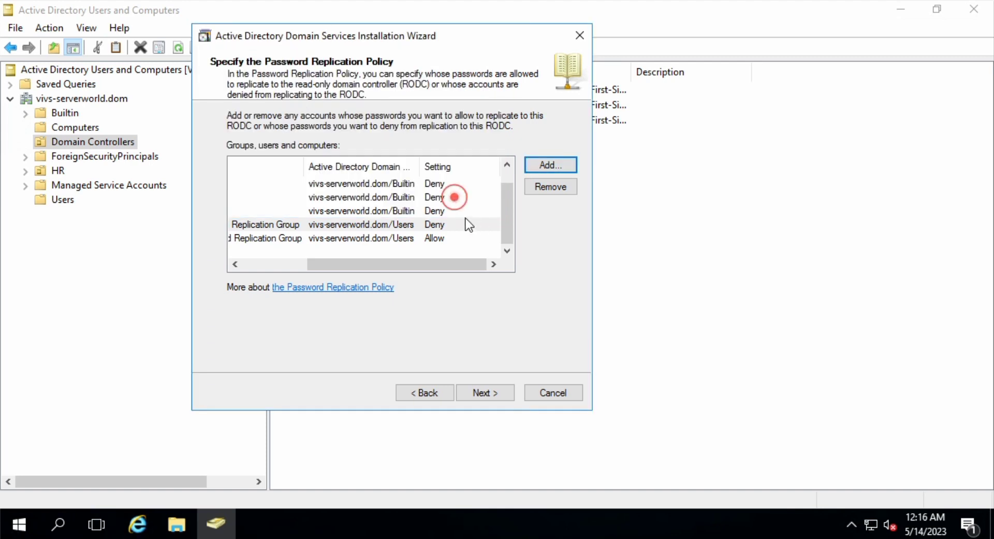
left_click(381, 184)
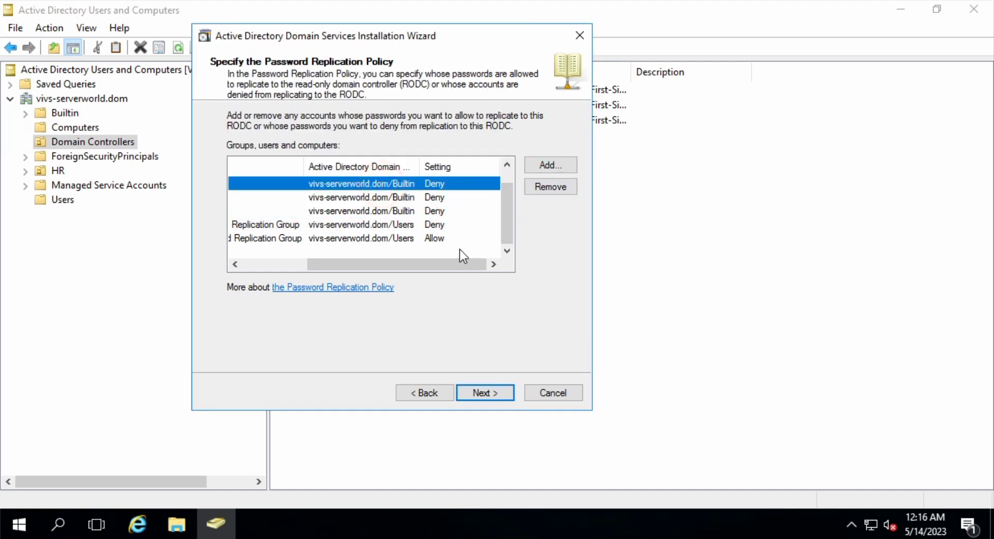
left_click_drag(445, 263, 282, 263)
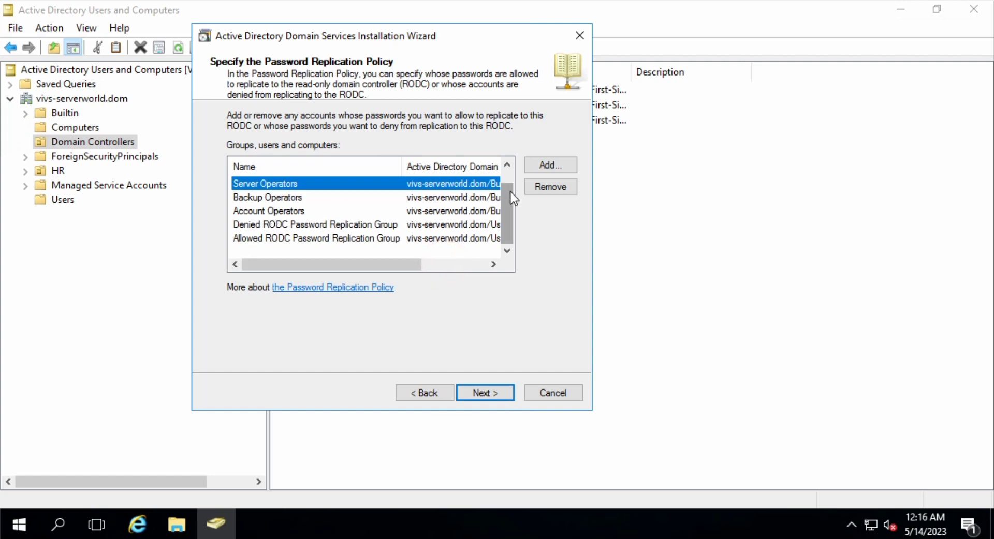
left_click_drag(511, 197, 515, 181)
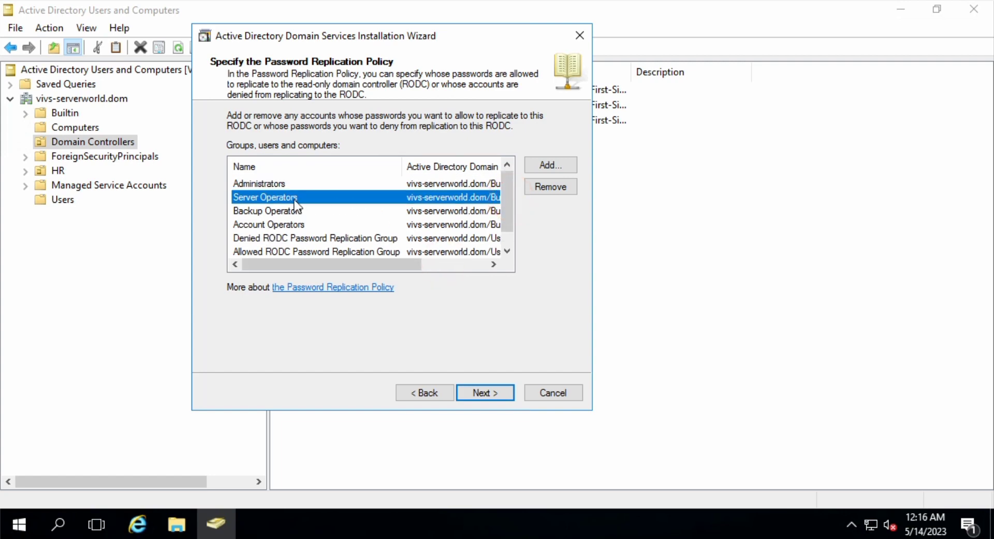
left_click(278, 187)
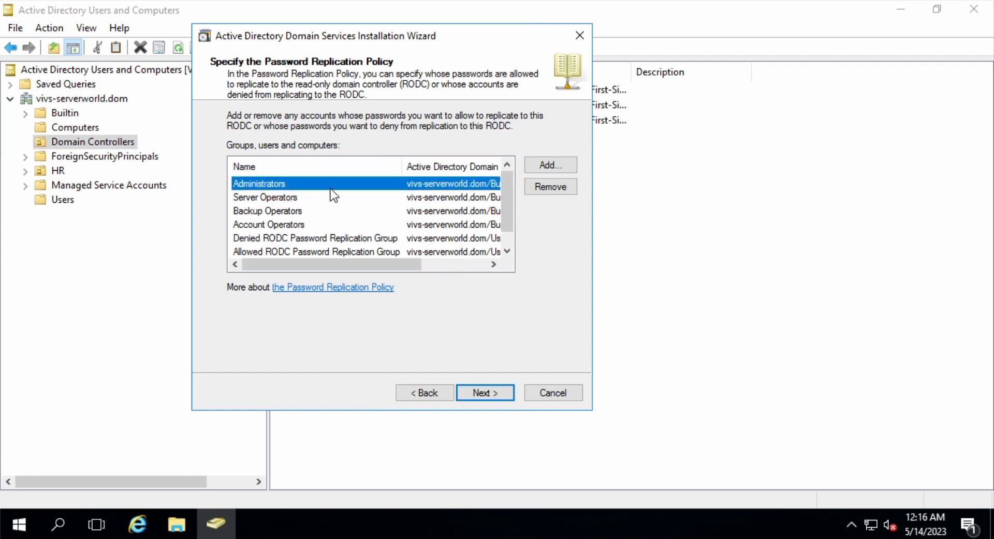
left_click(541, 171)
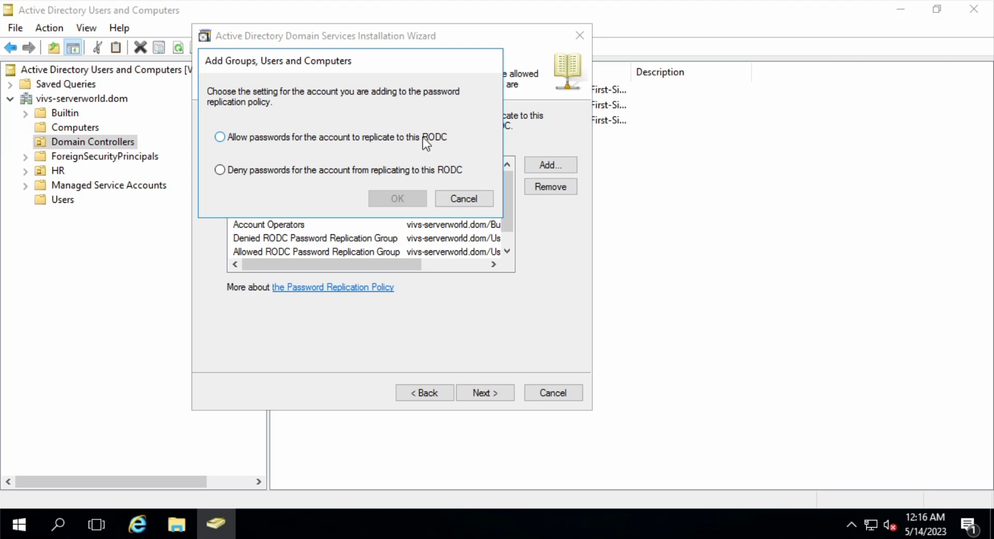
left_click(474, 199)
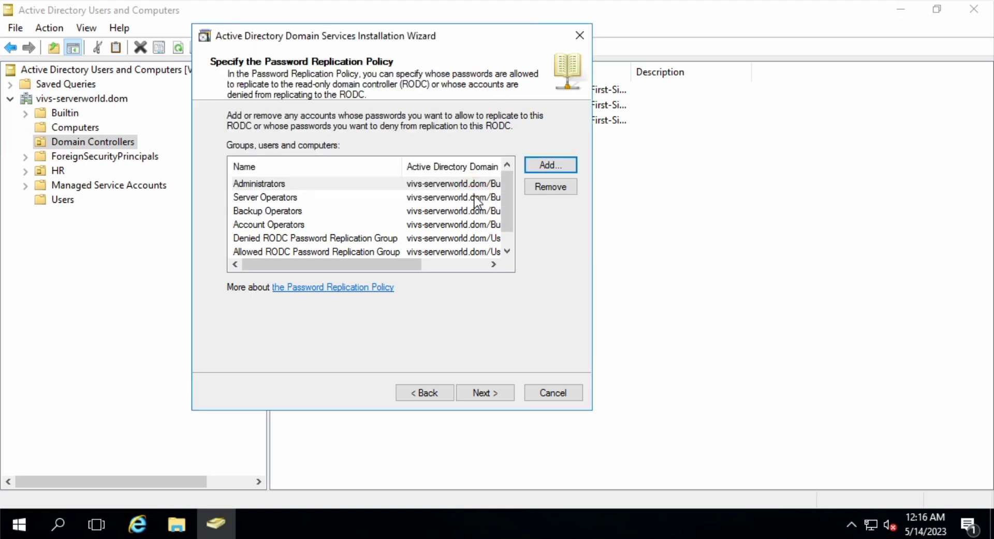
left_click(502, 394)
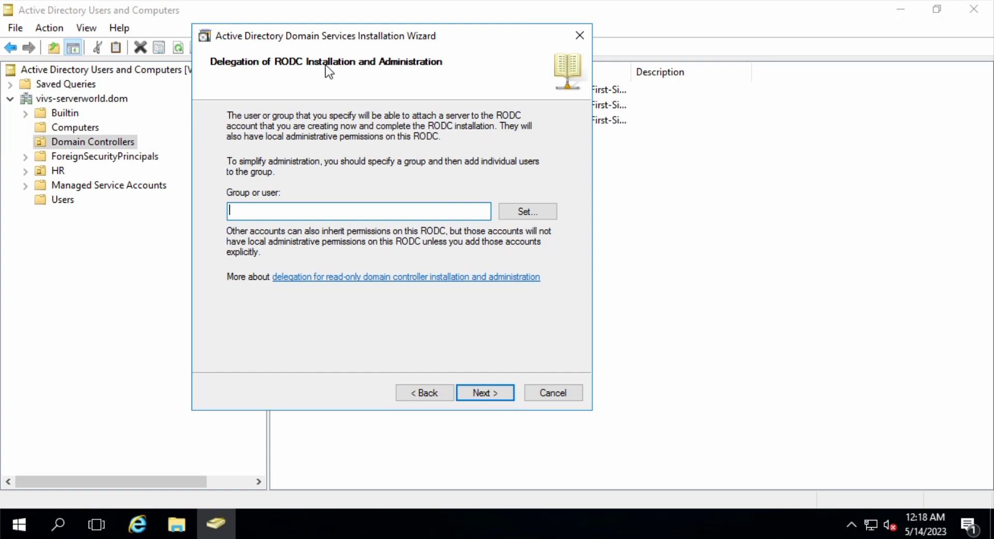
Pick user1 as the delegated account, correcting the search from 'users1' to 'user'
left_click(508, 214)
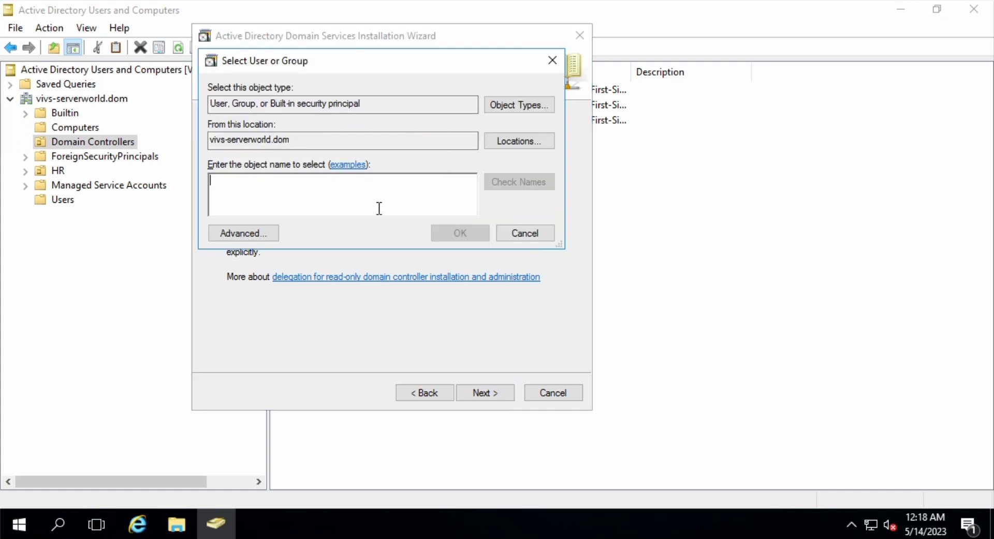
type("user")
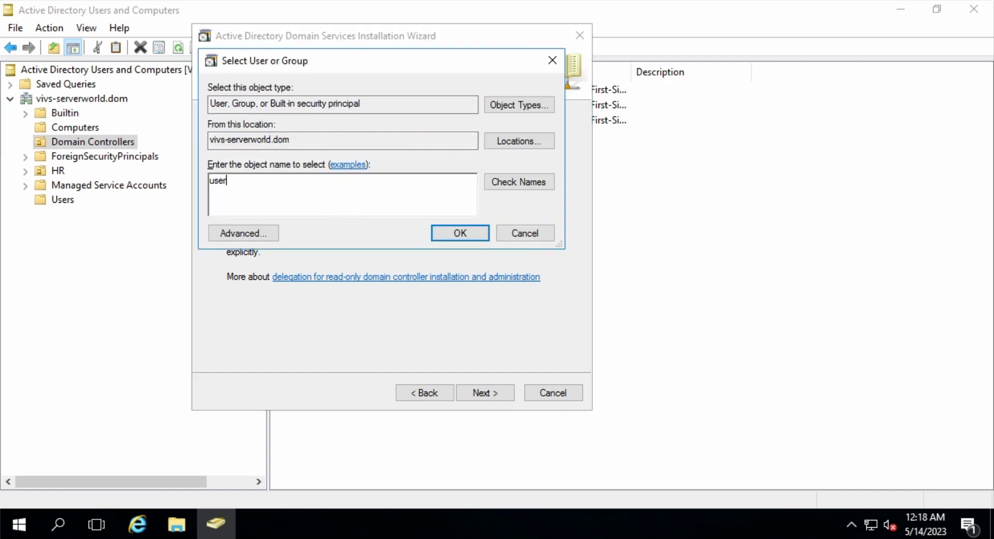
type("s1")
left_click(517, 183)
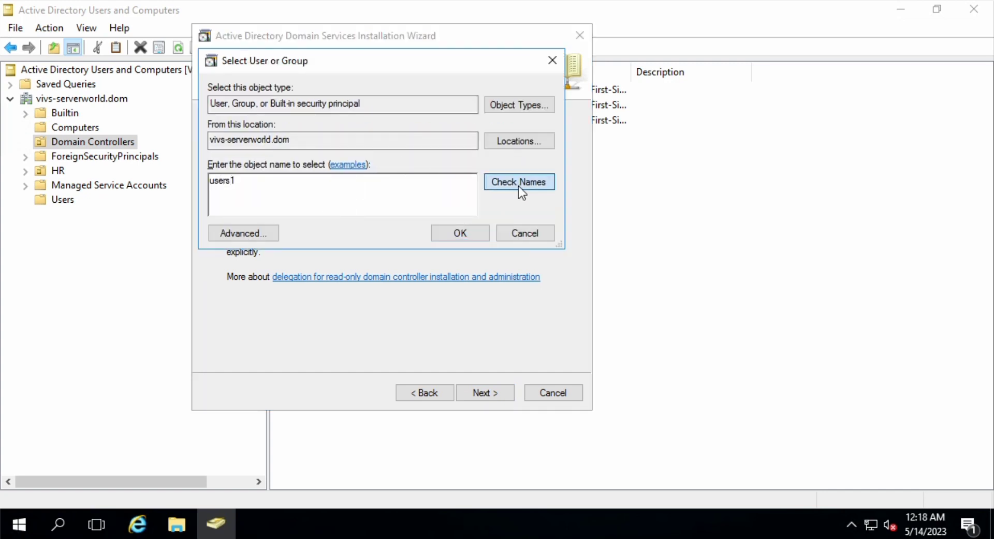
left_click(395, 175)
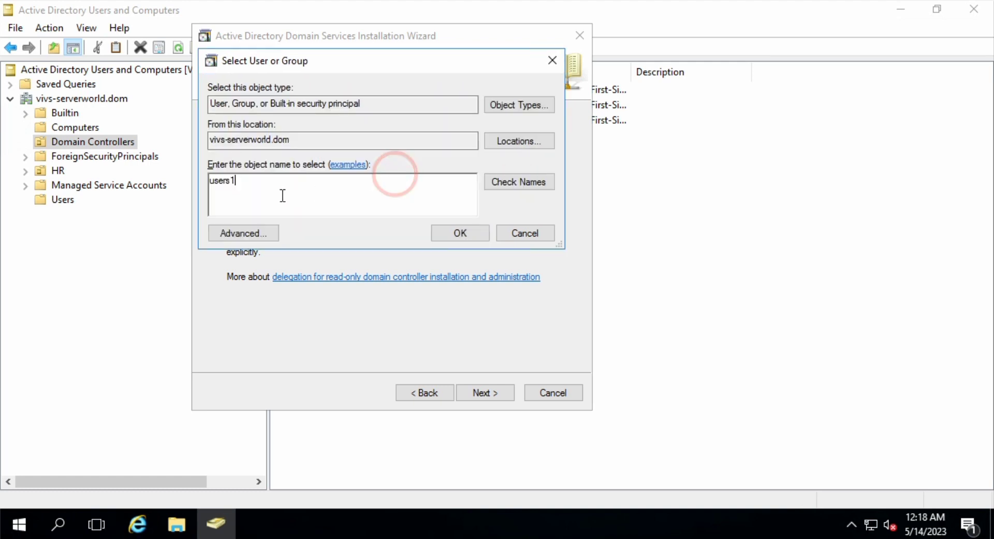
key("BackSpace")
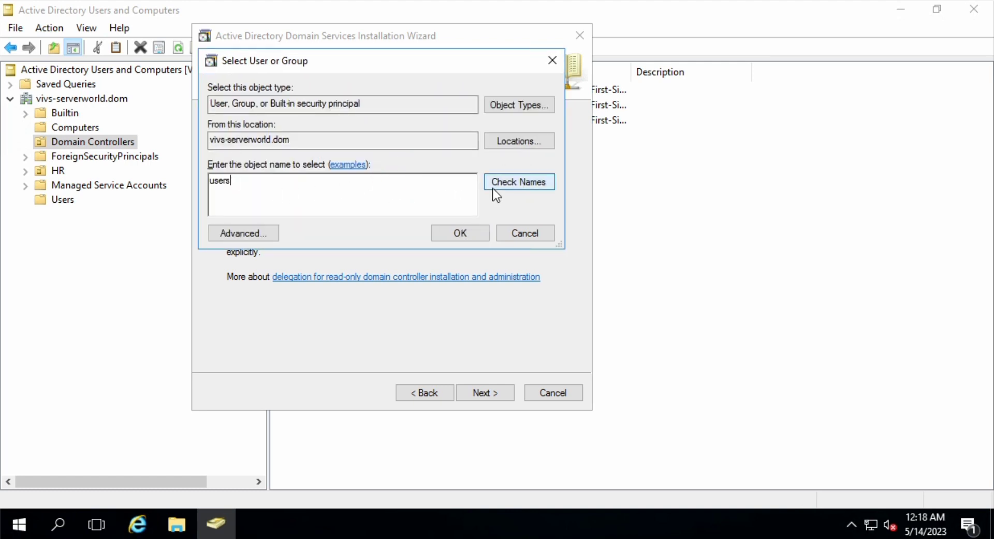
key("BackSpace")
left_click(520, 184)
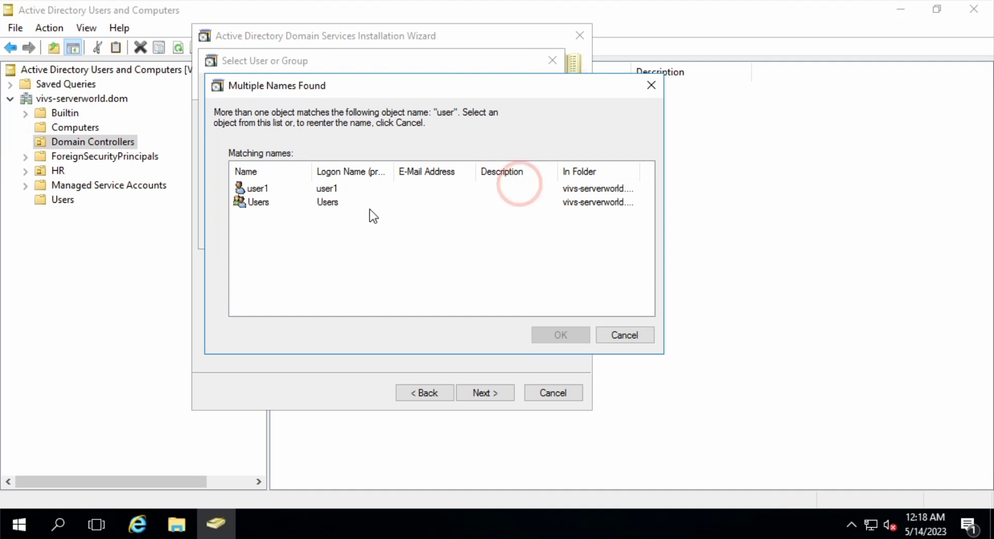
double_click(303, 188)
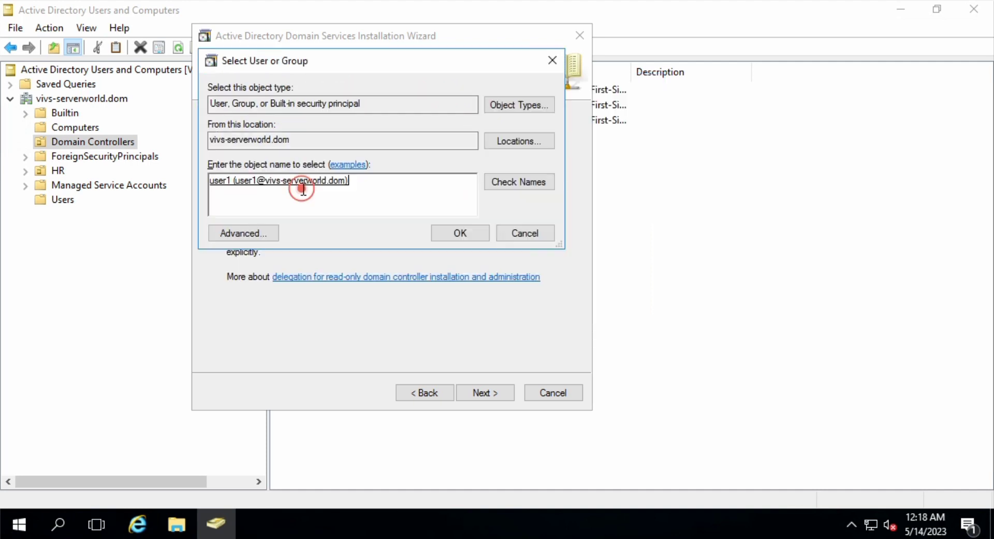
left_click(476, 229)
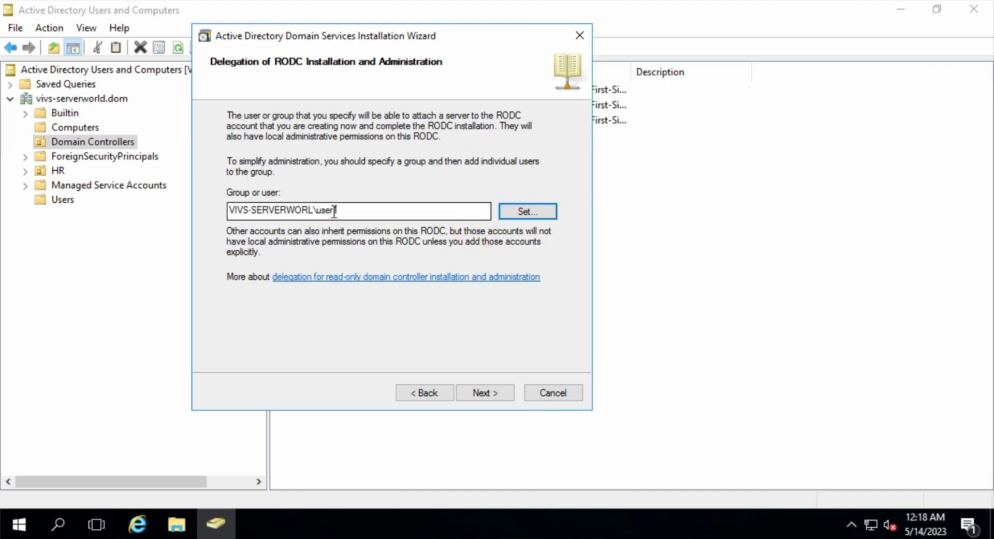
Check the user1 entry in the delegation field and proceed to the Summary
left_click_drag(340, 209, 308, 210)
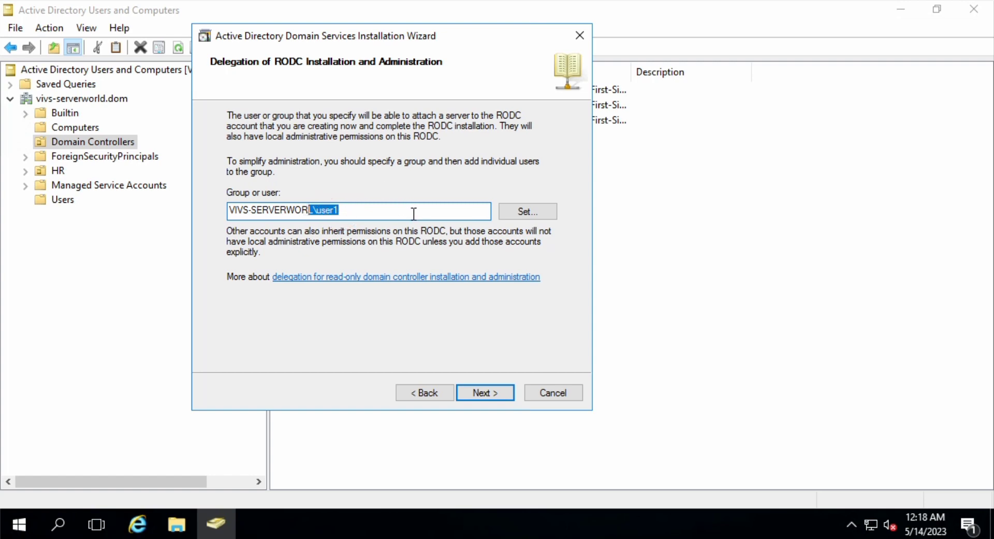
left_click(351, 212)
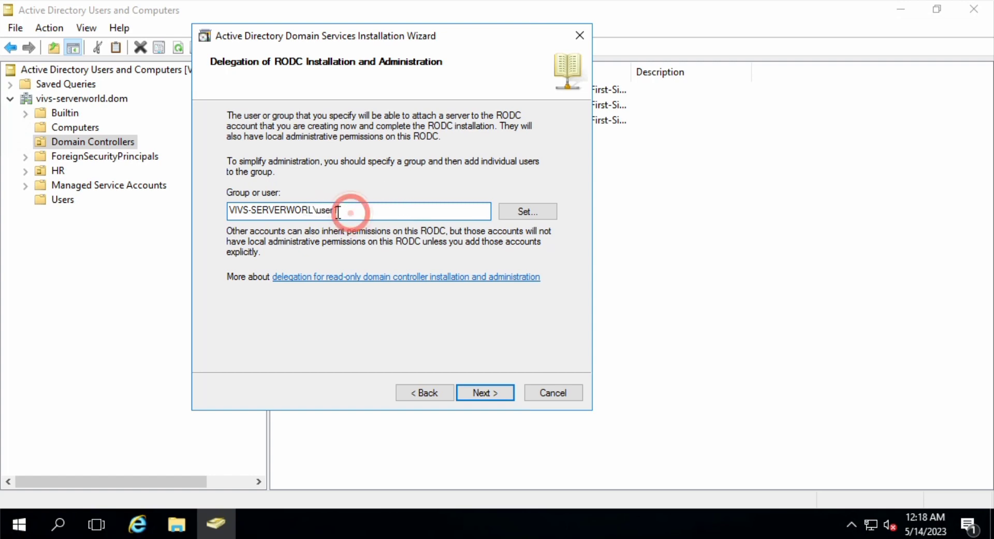
left_click_drag(341, 210, 318, 212)
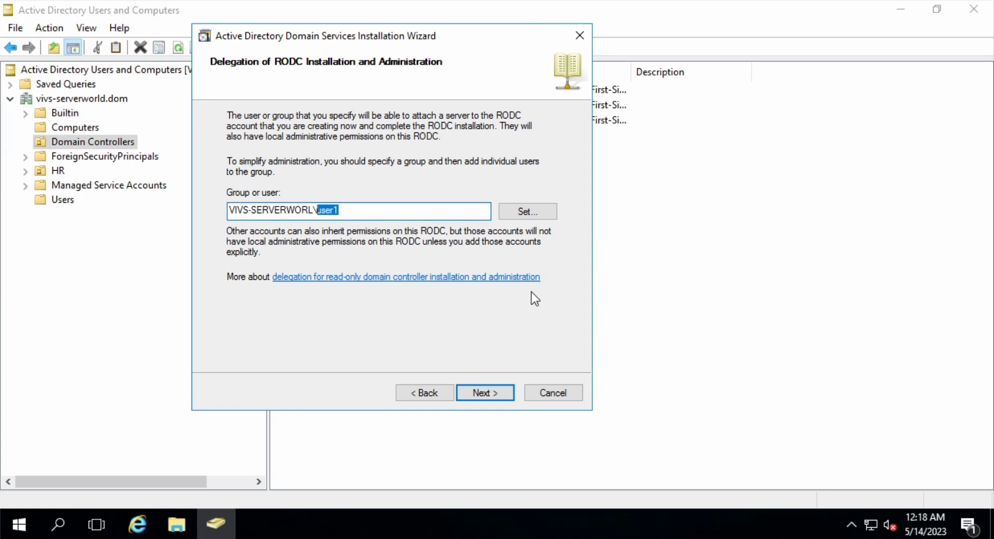
left_click(498, 393)
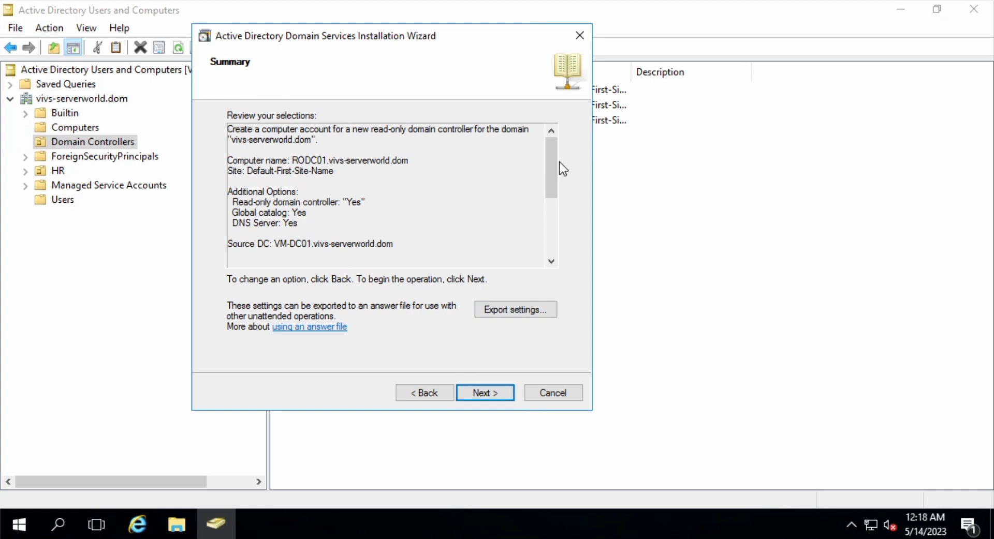
Skip the answer-file export, create RODC01, and widen its DC Type column
left_click(523, 311)
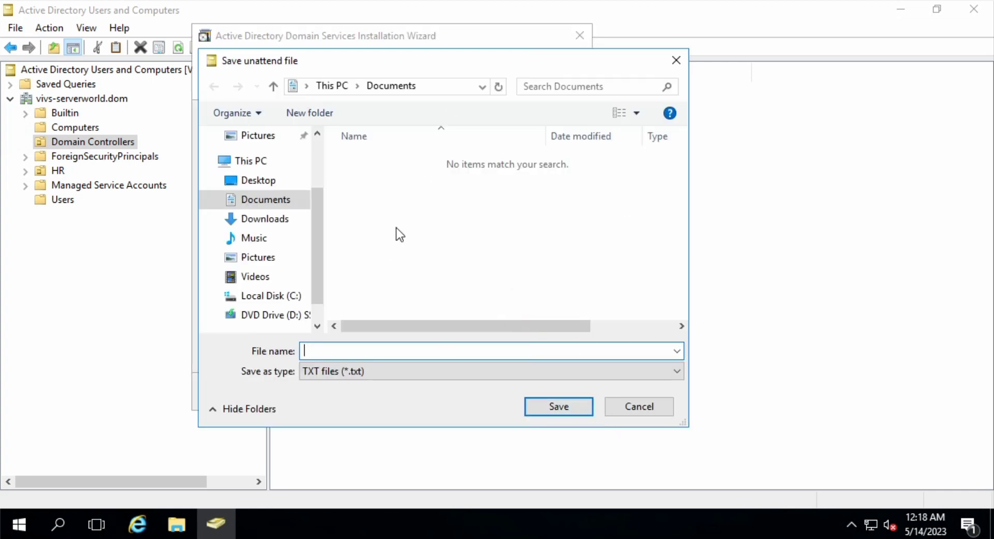
left_click(650, 407)
left_click(644, 406)
left_click(396, 150)
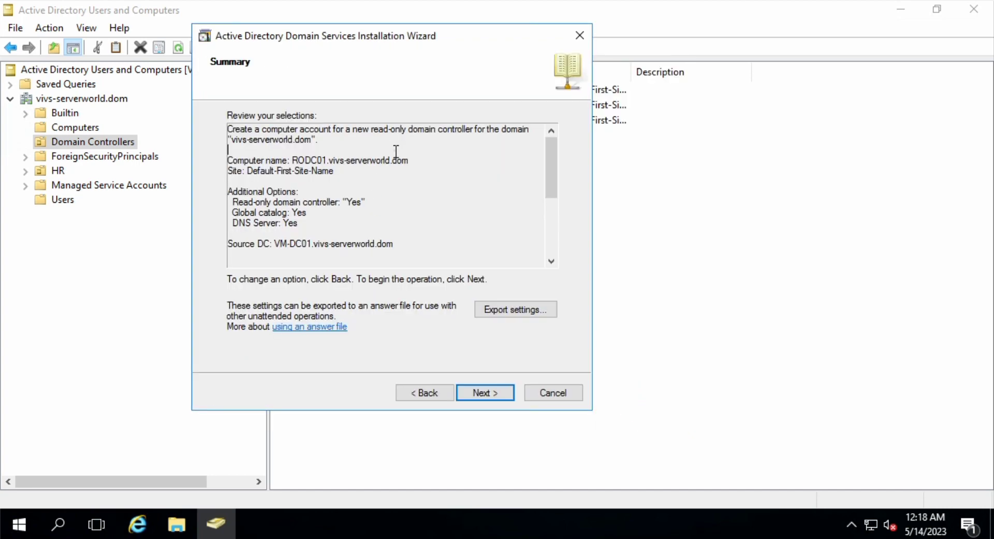
left_click(477, 392)
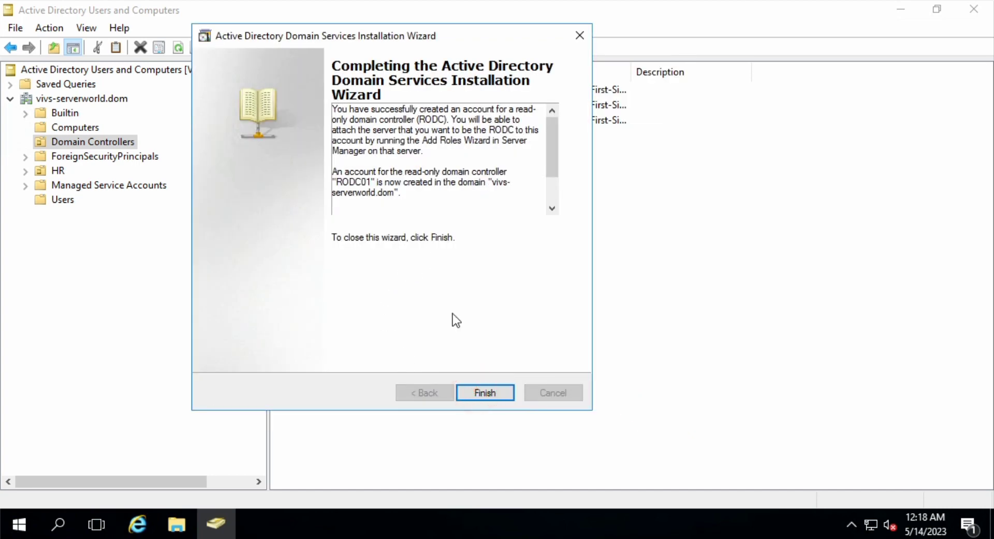
left_click(481, 393)
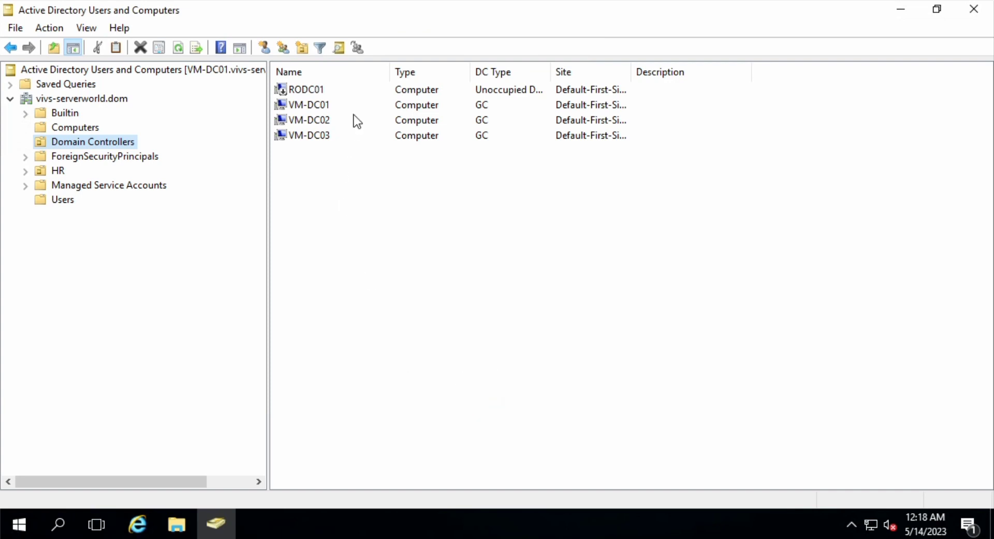
left_click(304, 89)
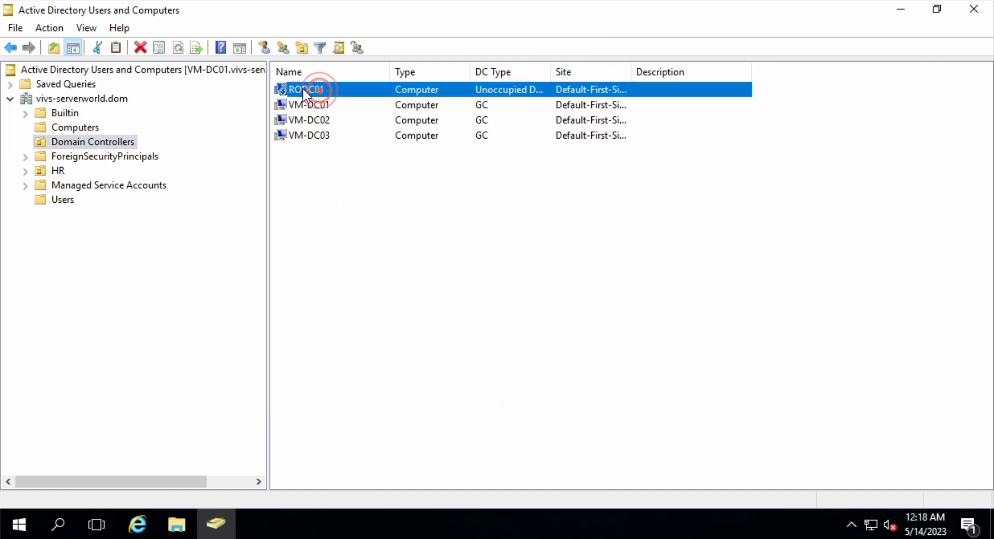
double_click(551, 67)
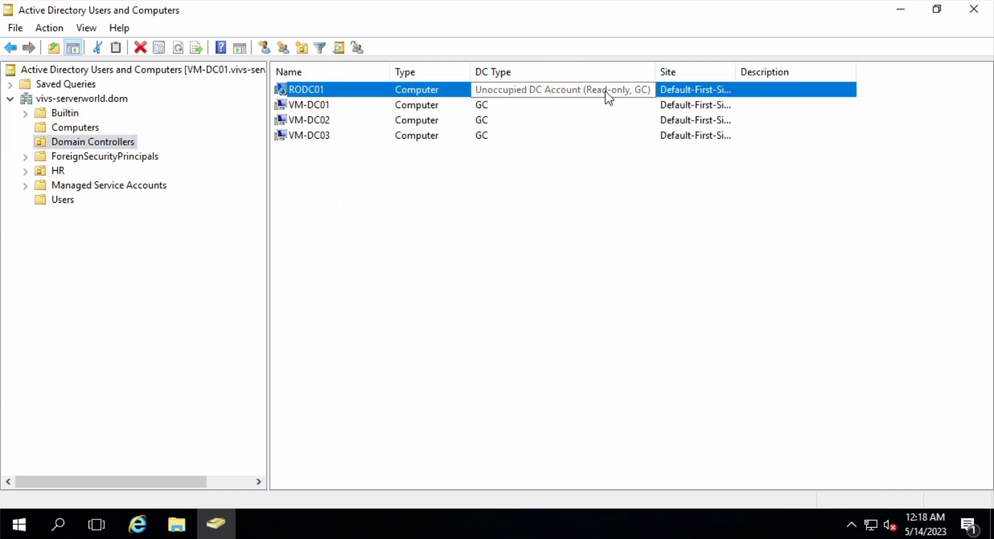
Check user1's Member Of tab showing only Domain Users, then reselect Domain Controllers
left_click(63, 199)
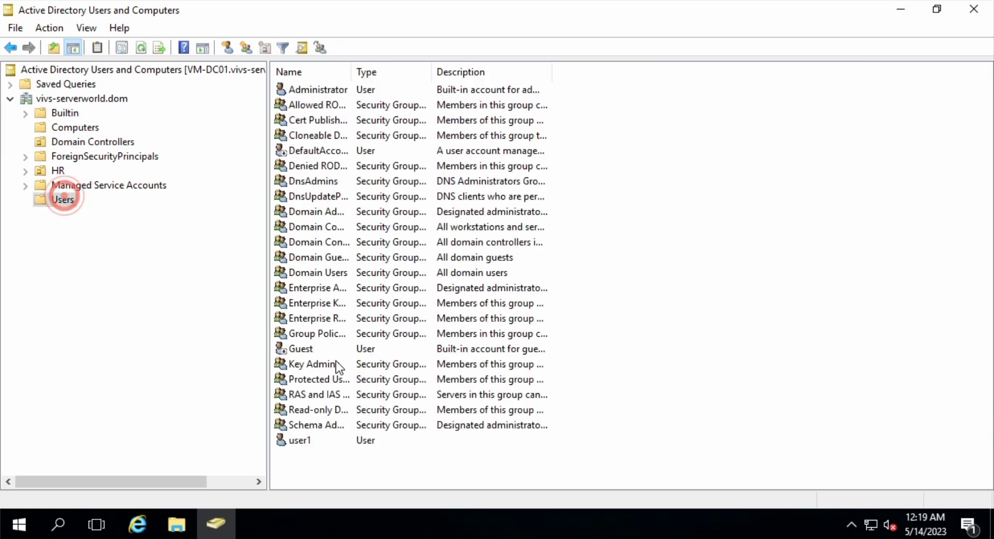
double_click(306, 441)
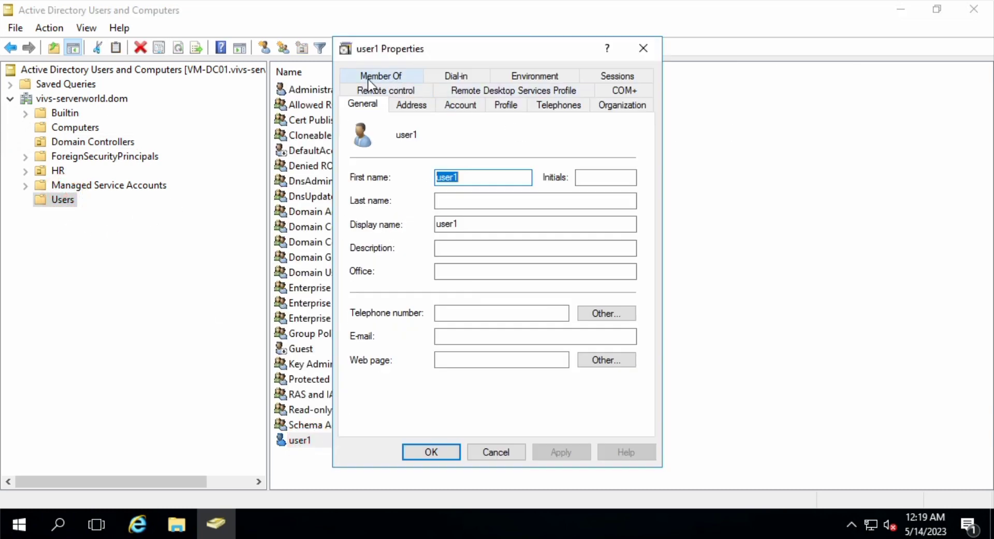
left_click(393, 76)
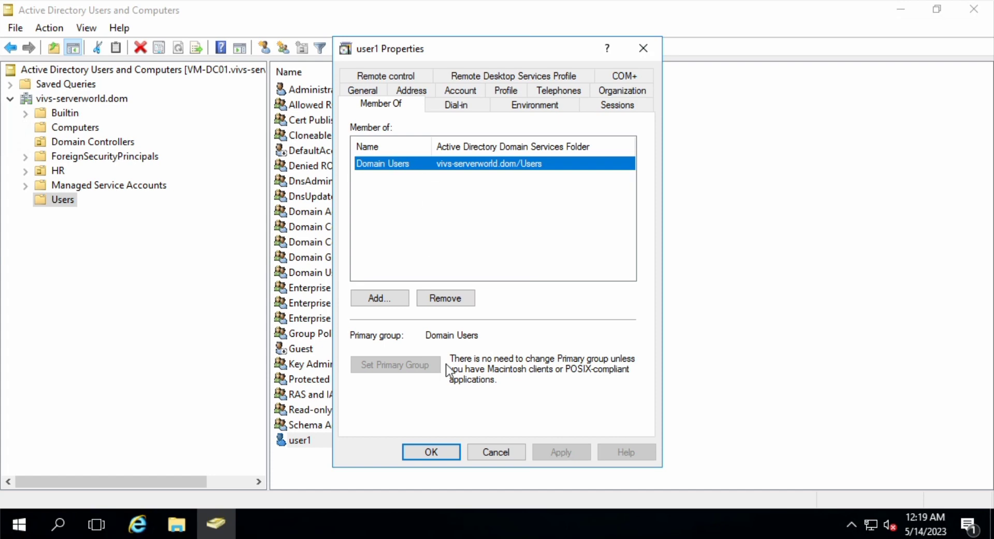
left_click(502, 454)
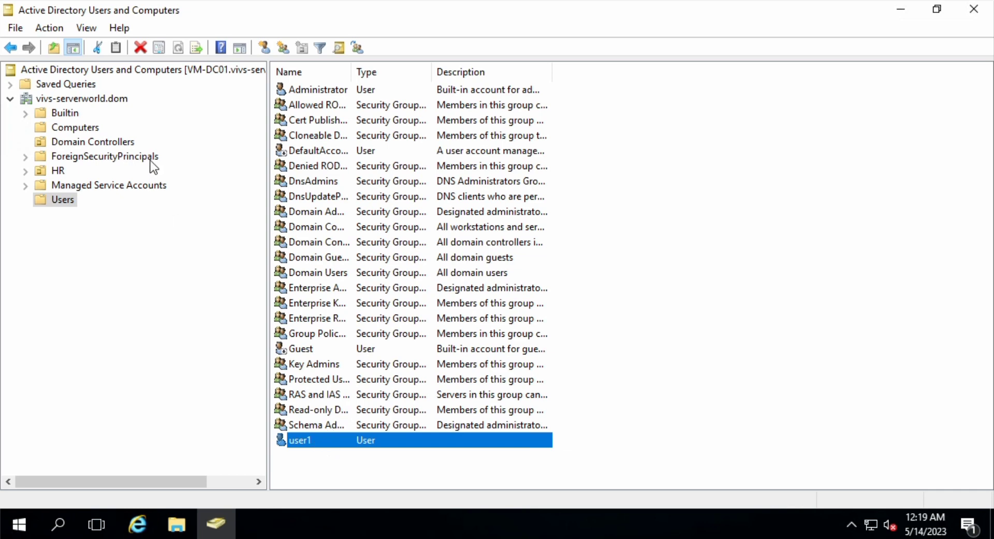
left_click(121, 141)
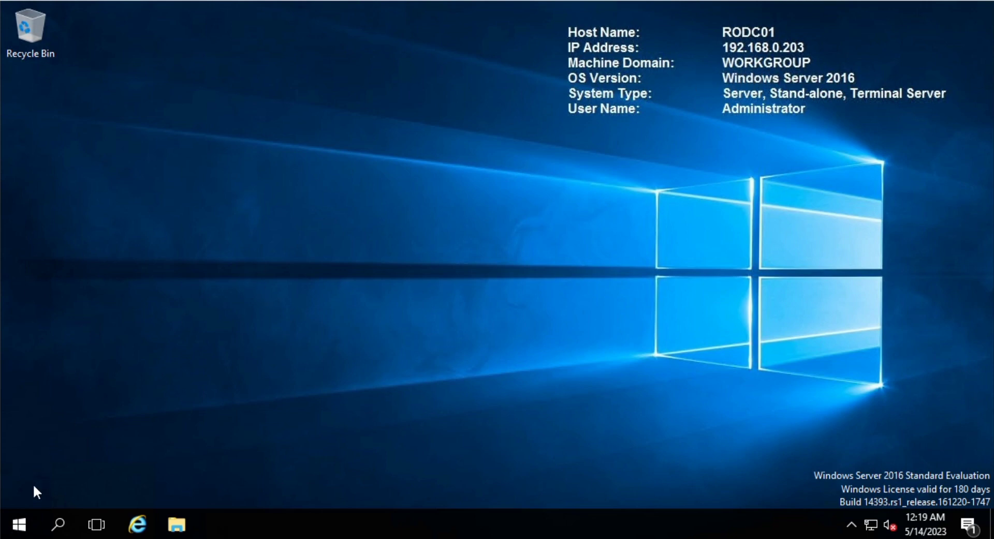
Launch Server Manager and open the Add Roles and Features Wizard
left_click(19, 526)
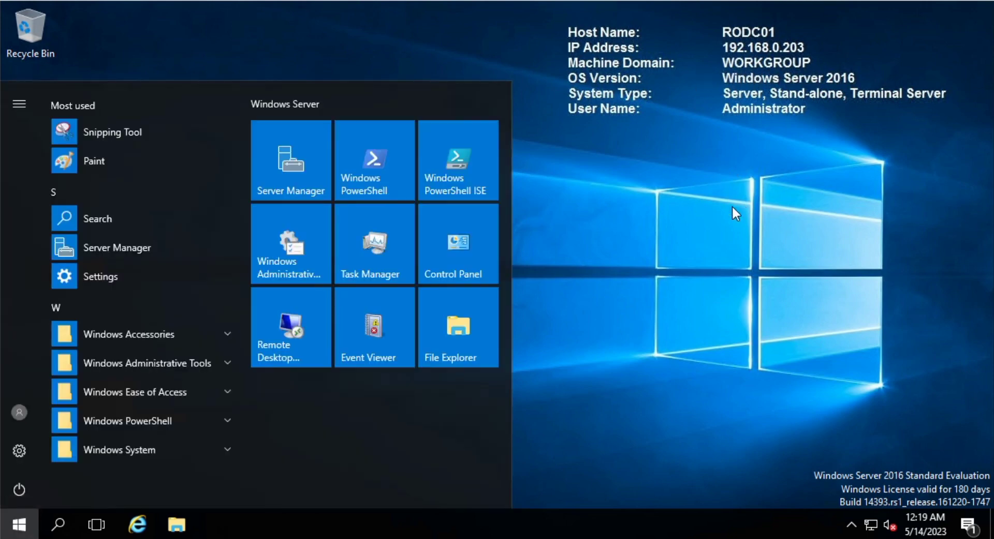
left_click(298, 132)
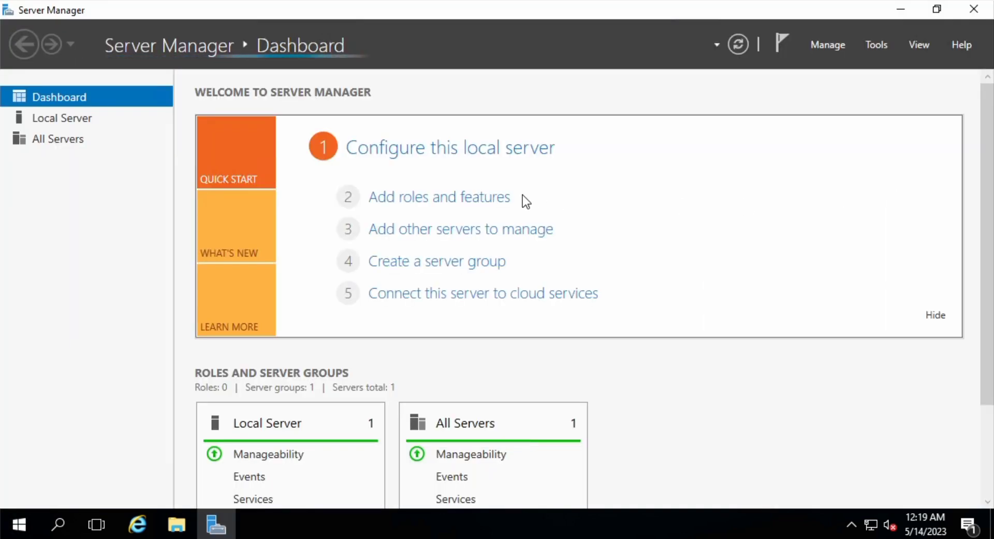
left_click(443, 203)
left_click(646, 320)
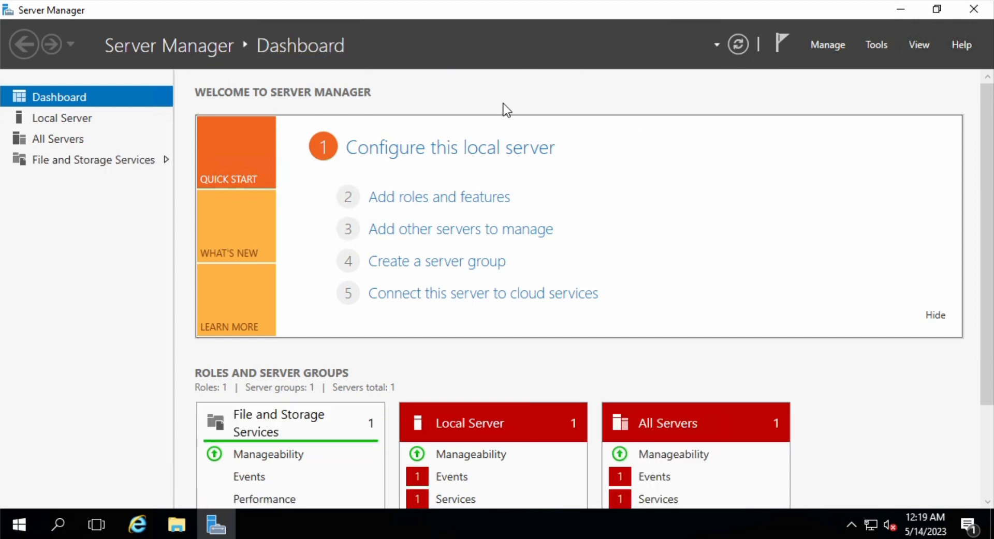
left_click(435, 202)
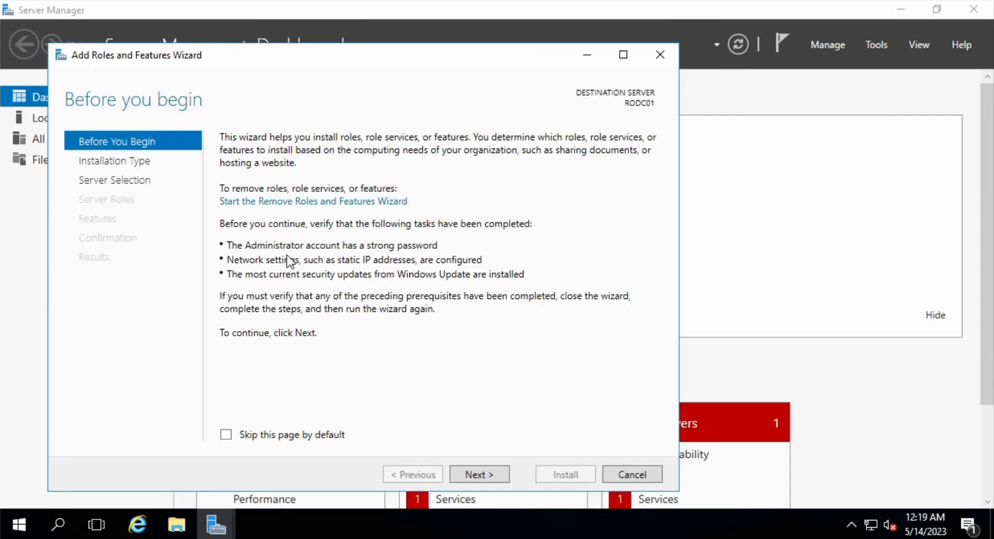
Choose role-based installation on RODC01 and add the AD DS role with its management tools
left_click(477, 475)
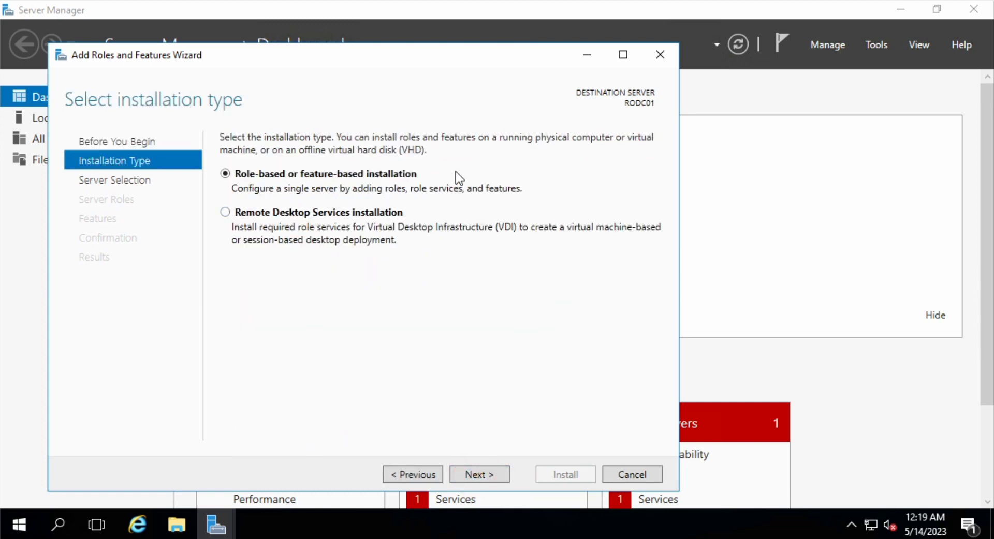
left_click(480, 475)
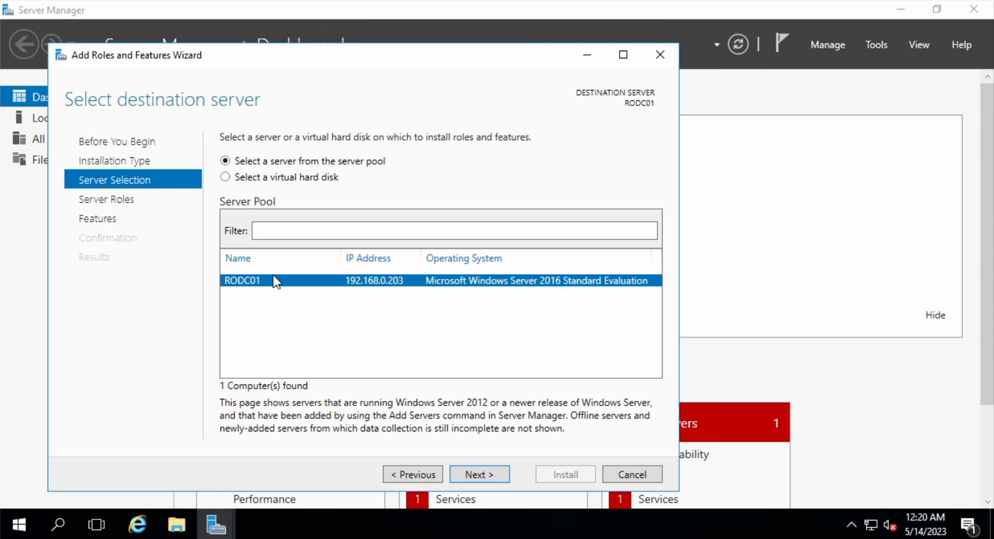
left_click(489, 477)
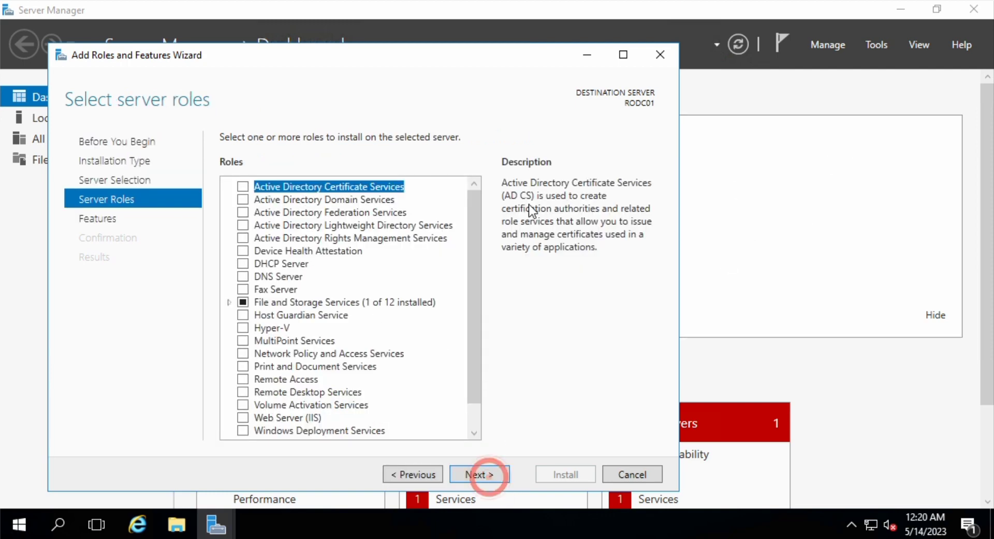
left_click(244, 200)
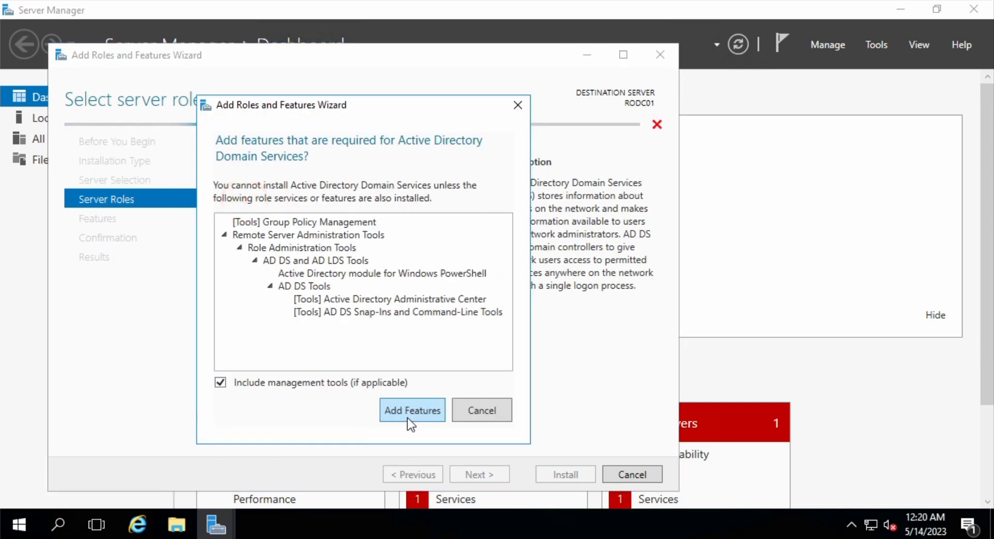
left_click(412, 412)
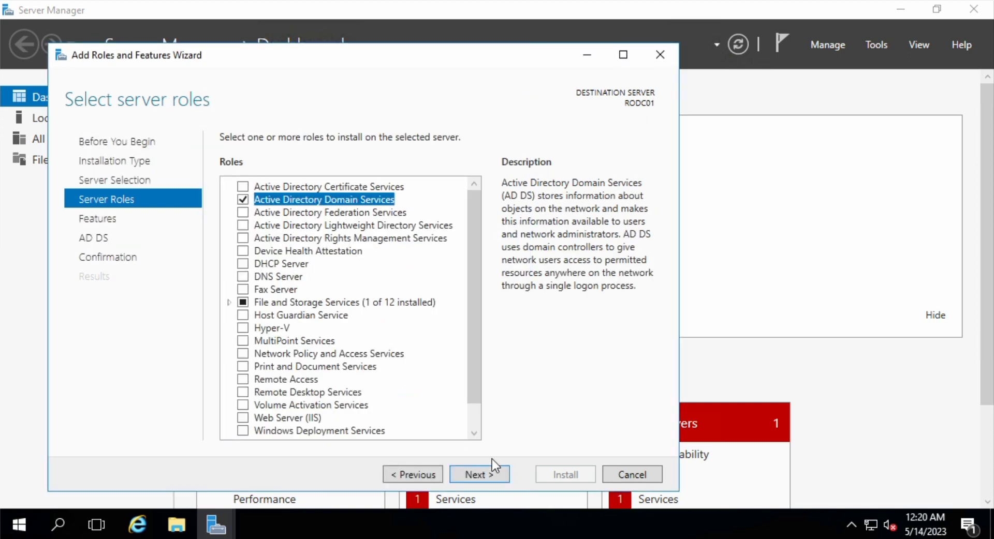
left_click(485, 475)
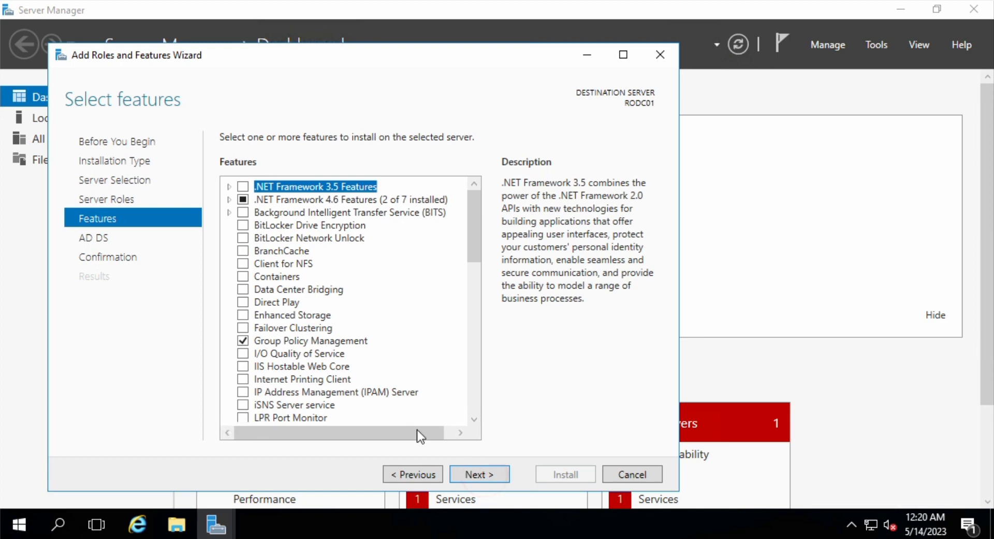
Install AD DS from the confirmation page, then follow the promotion link
left_click(479, 473)
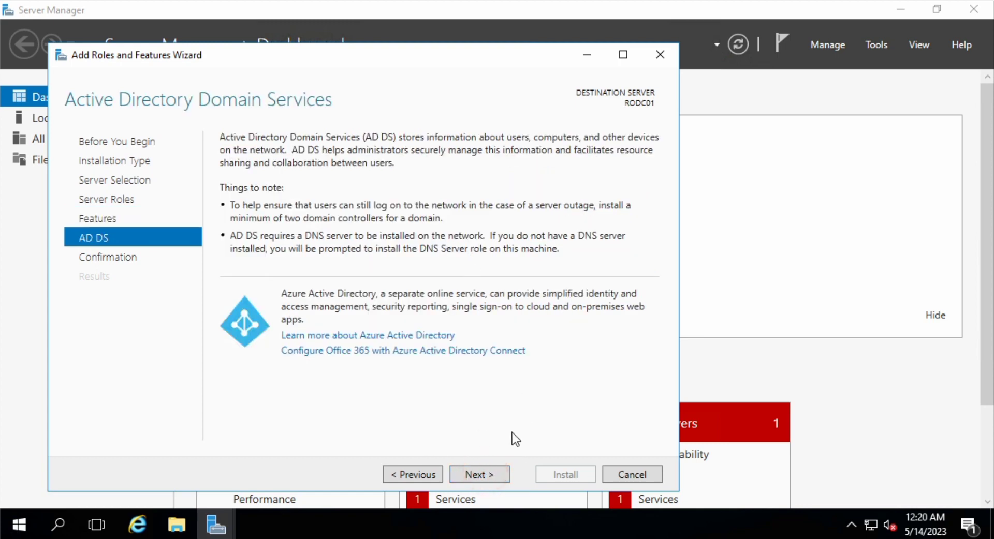
left_click(479, 474)
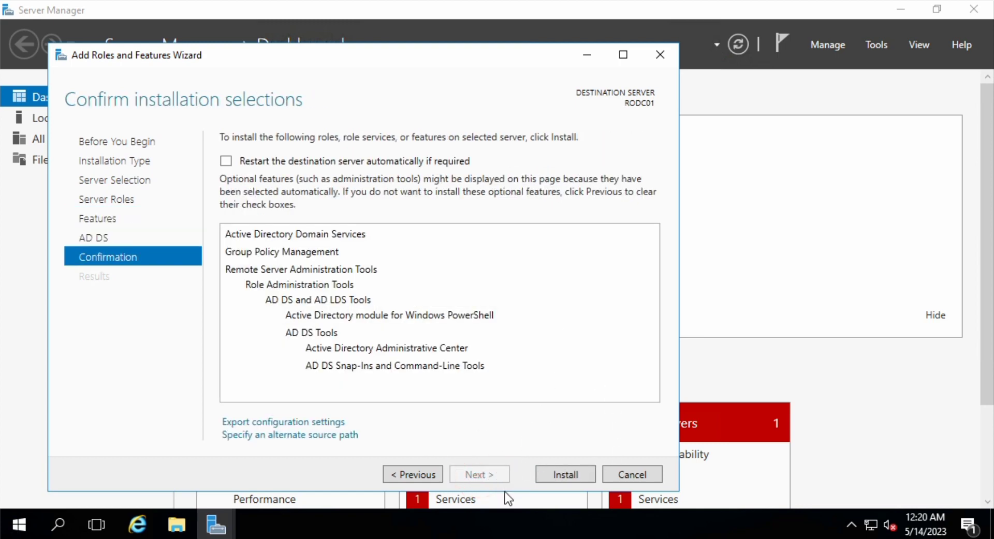
left_click(566, 472)
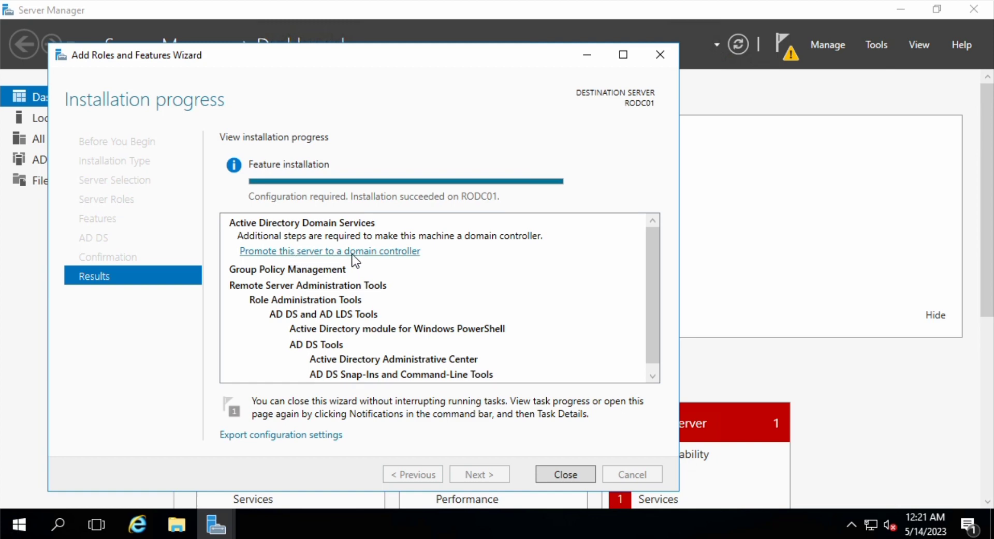
left_click(379, 251)
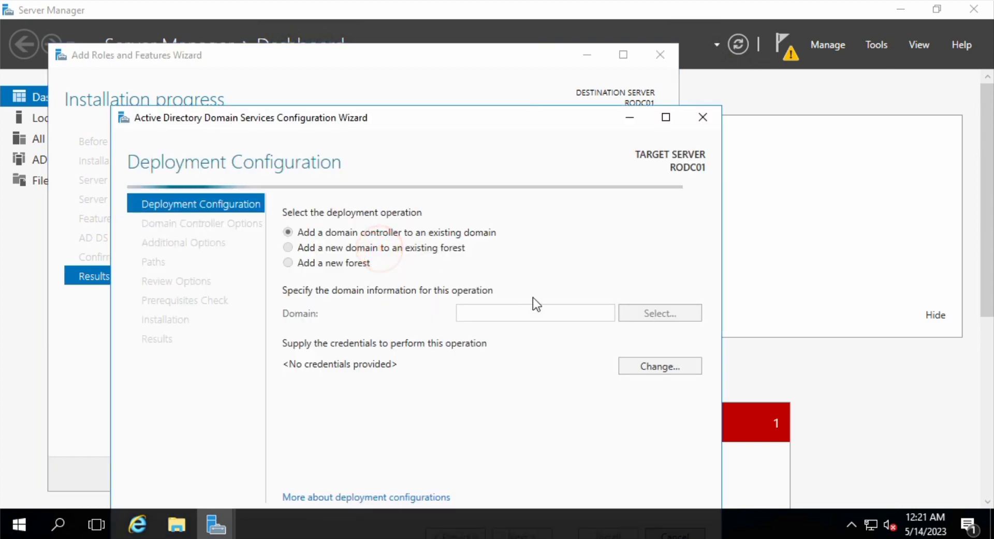
Close the finished roles wizard and enter vivs-serverworld.dom as the existing domain
left_click_drag(474, 64, 467, 35)
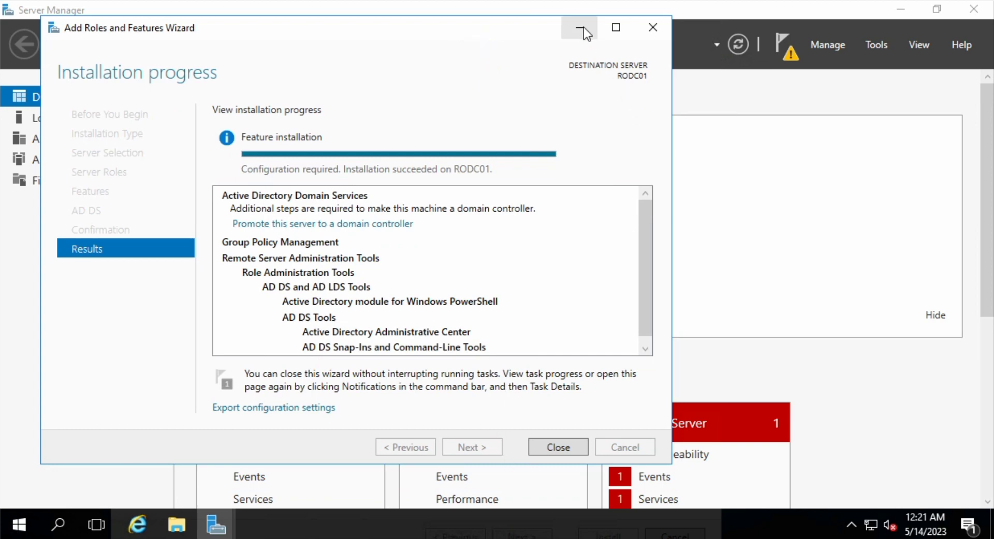
left_click(654, 25)
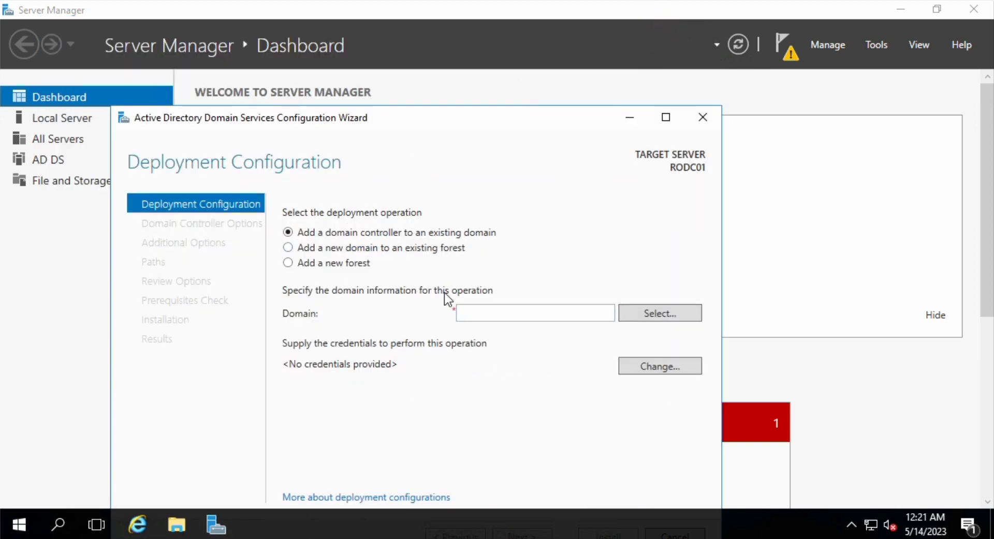
left_click_drag(436, 115, 430, 82)
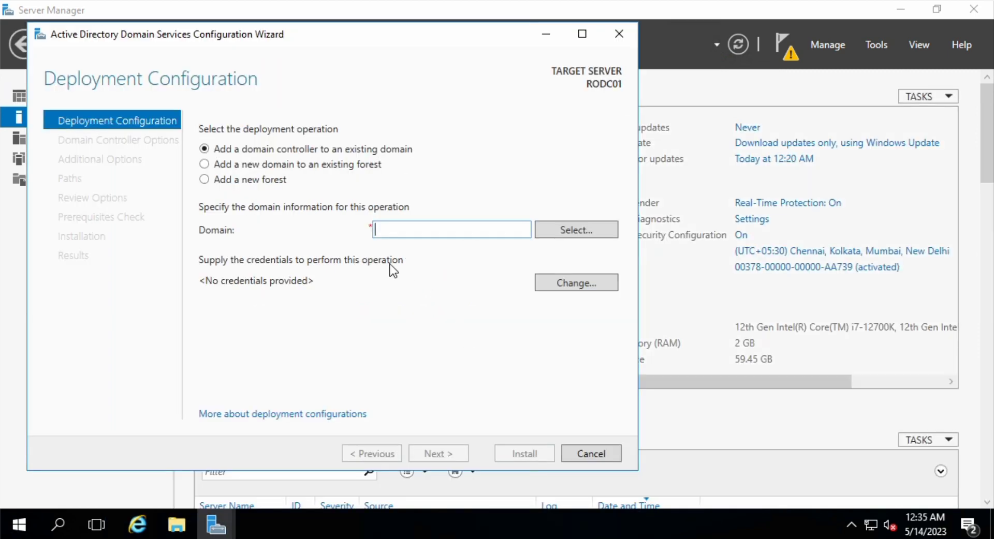
left_click(397, 229)
type("vivs-serverworld.dom")
Enter user1's domain user name and password as the deployment credentials
left_click(571, 283)
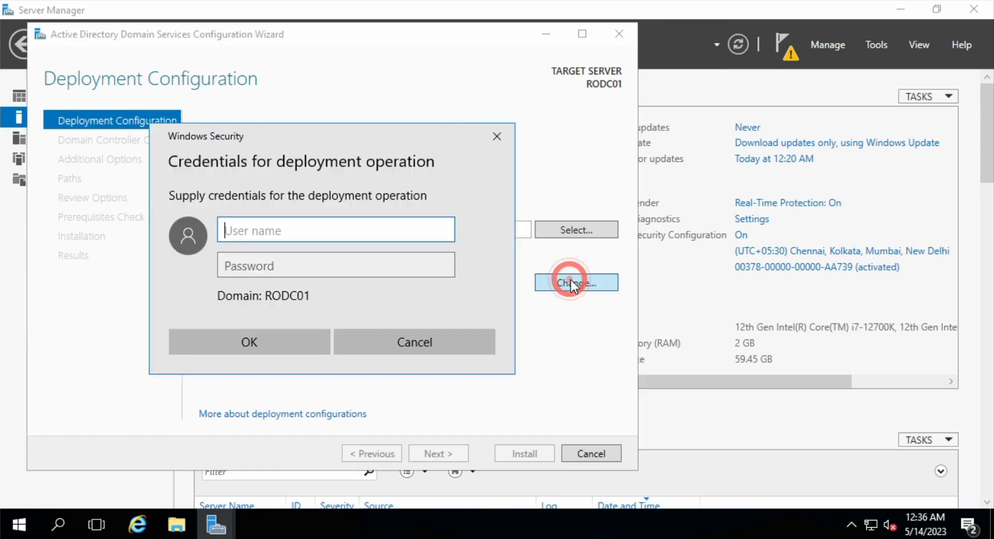
left_click(336, 232)
type("us")
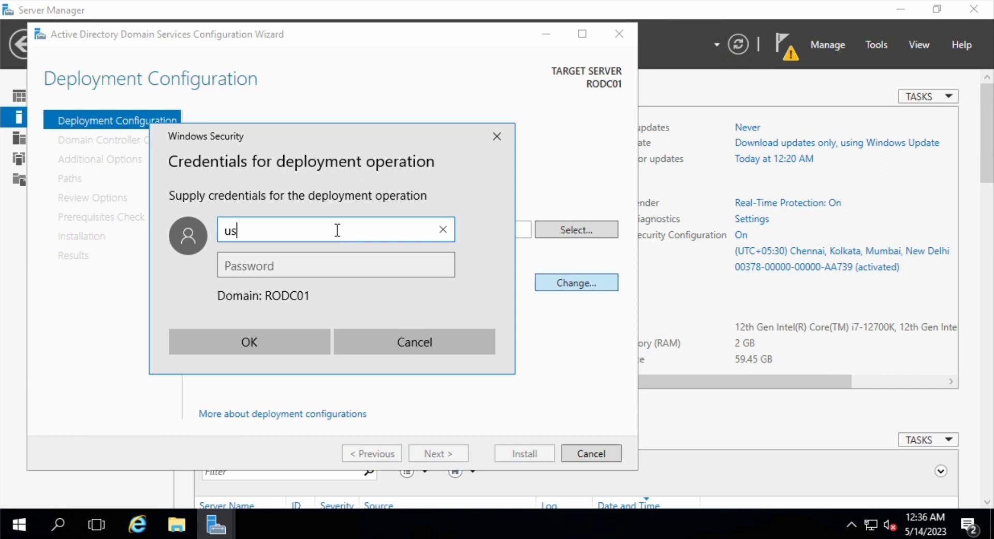
type("er1@vivs")
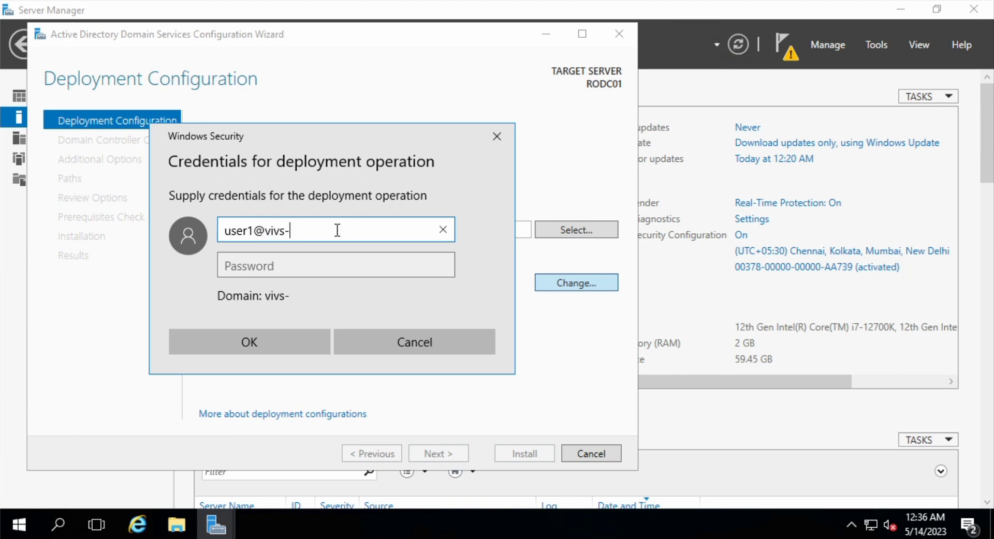
type("-serverw")
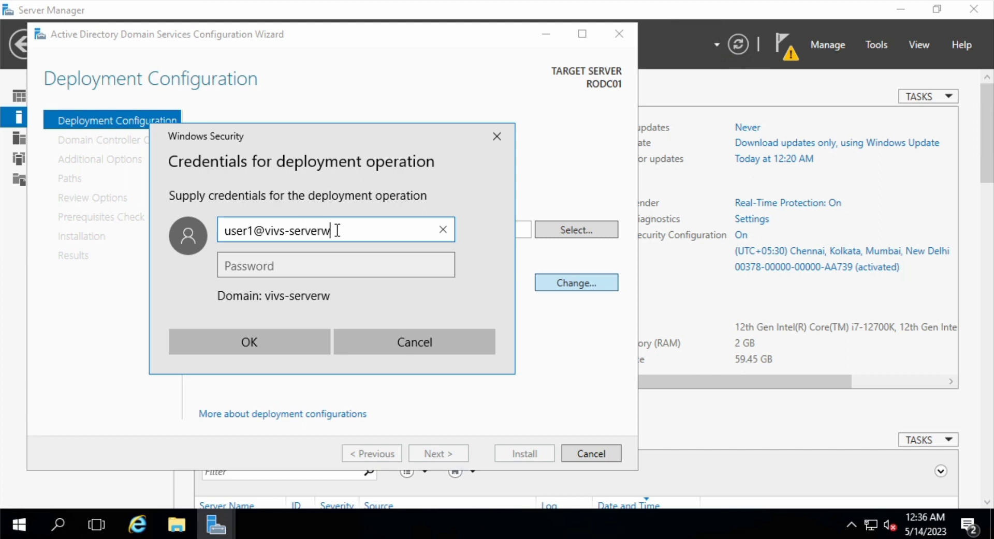
type("orld.dom")
key("Tab")
type("*******")
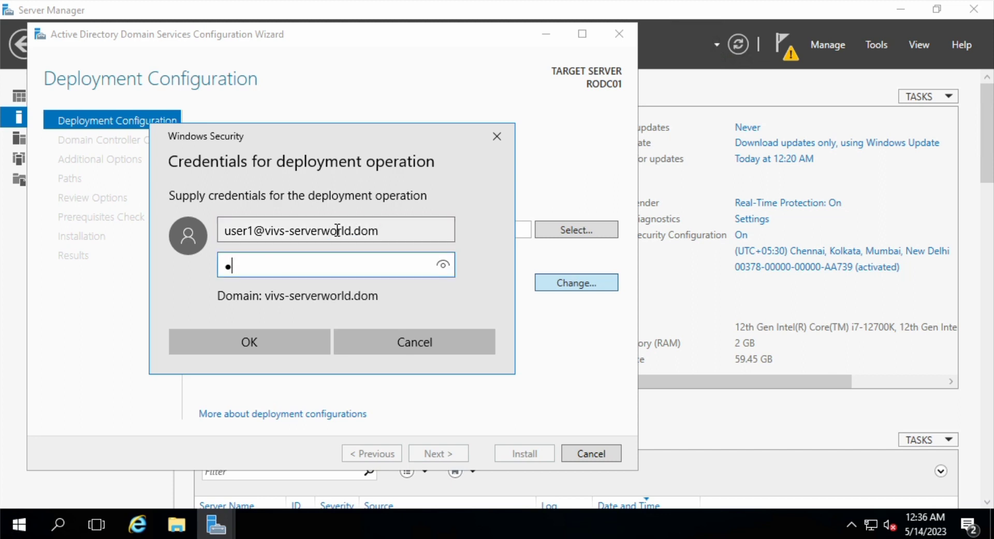
type("**")
left_click(270, 342)
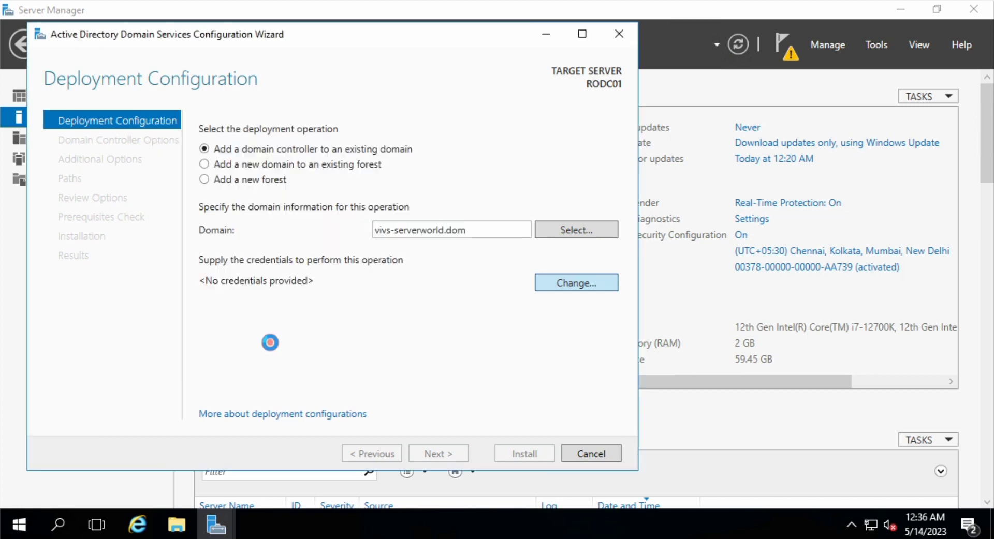
Keep the existing RODC account and enter the DSRM password in both password fields
left_click(439, 454)
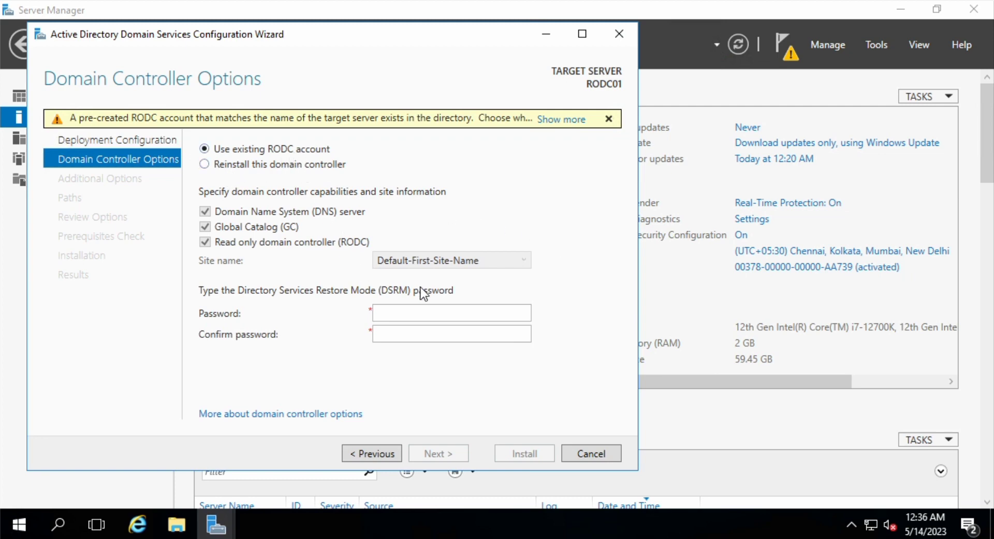
left_click(400, 313)
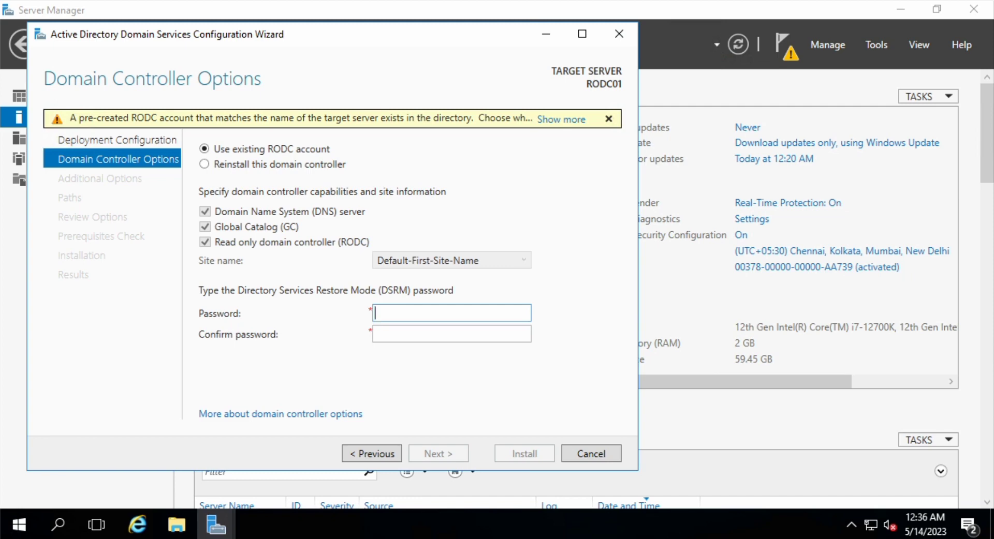
right_click(0, 58)
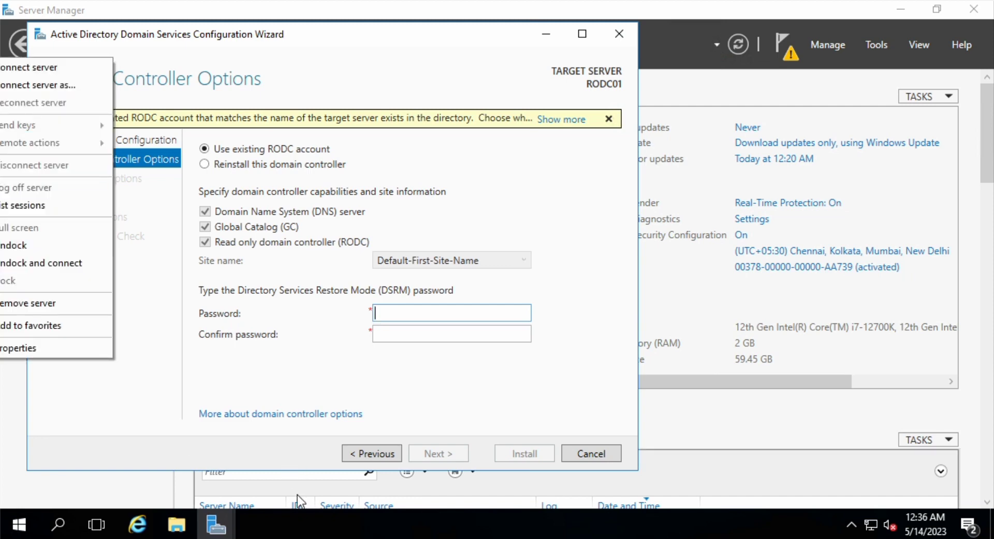
left_click(618, 1)
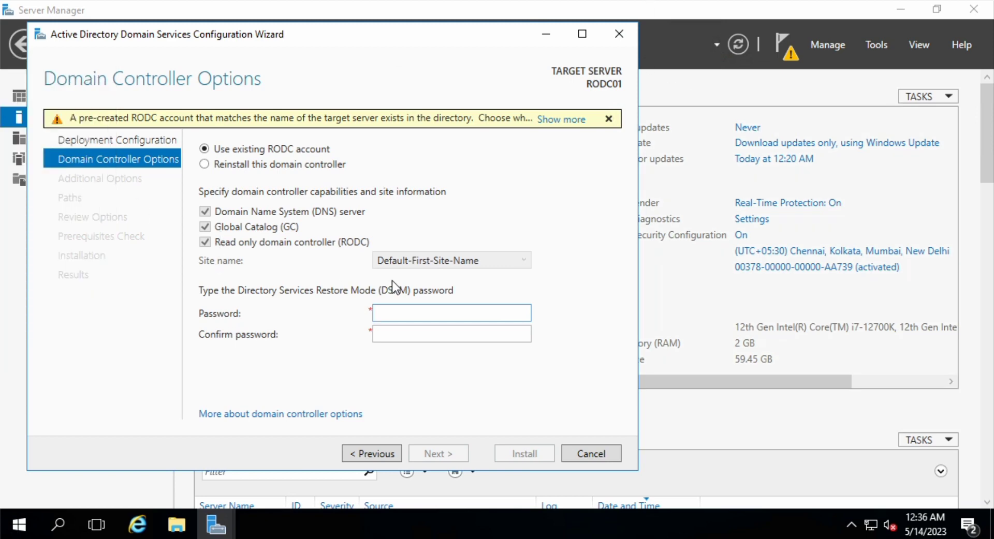
left_click(418, 313)
type("Password1")
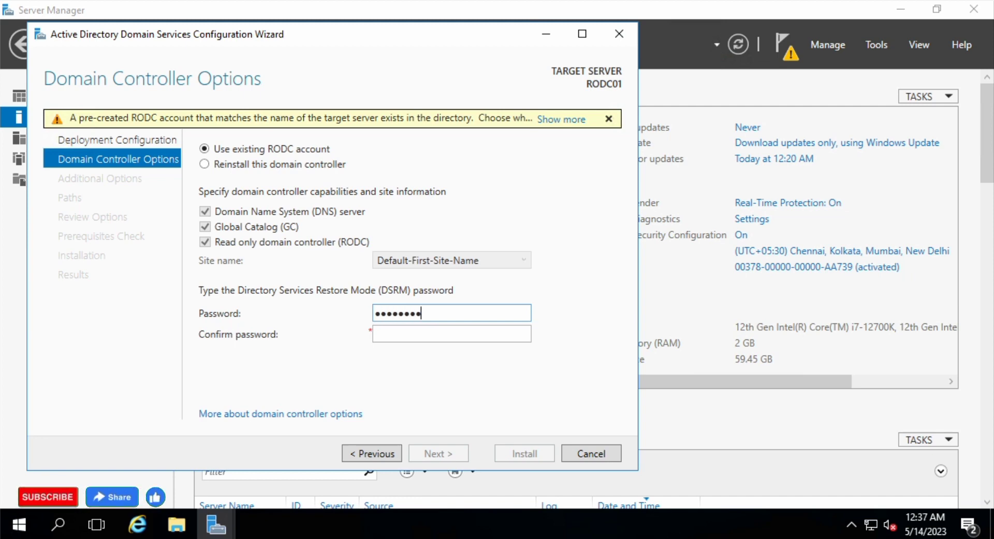
key("Tab")
type("Passwo")
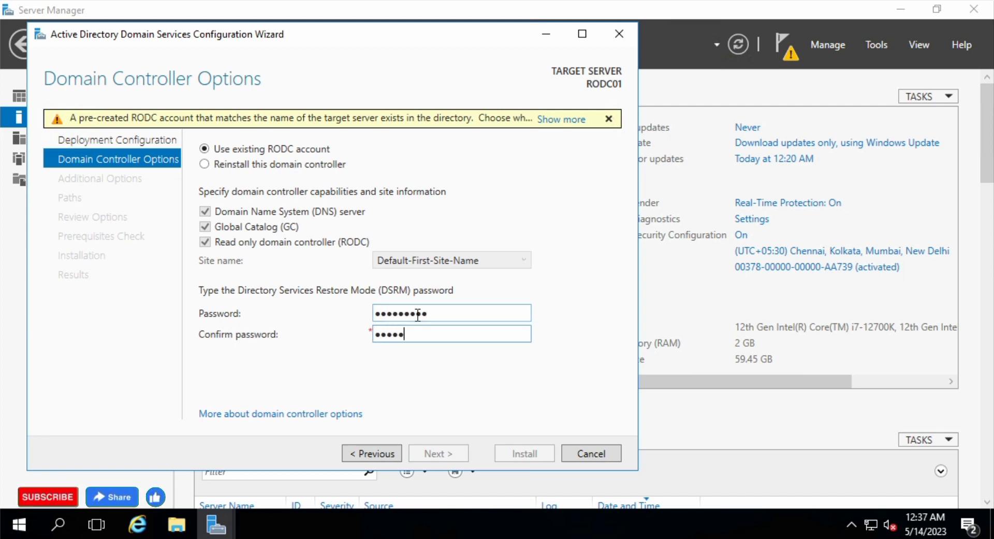
type("rd1")
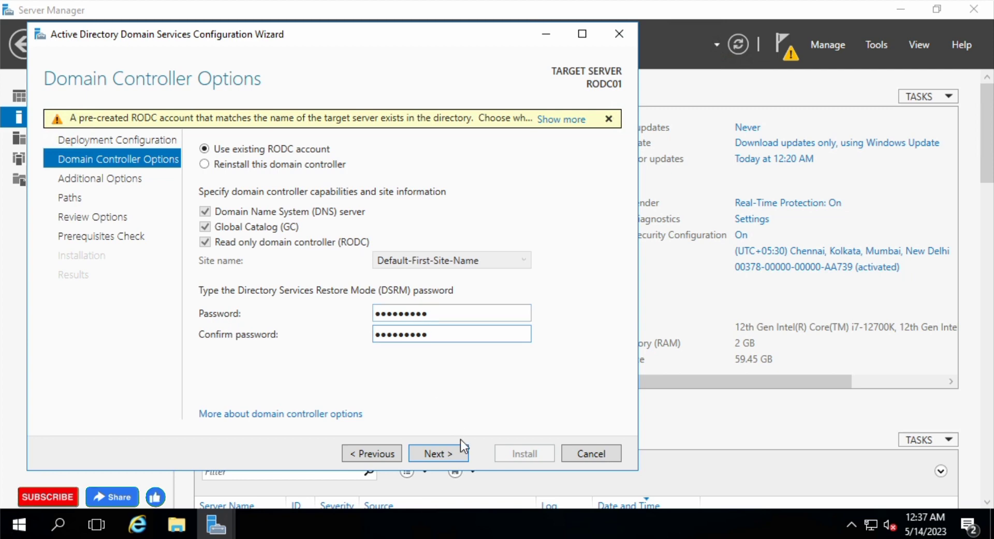
left_click(452, 456)
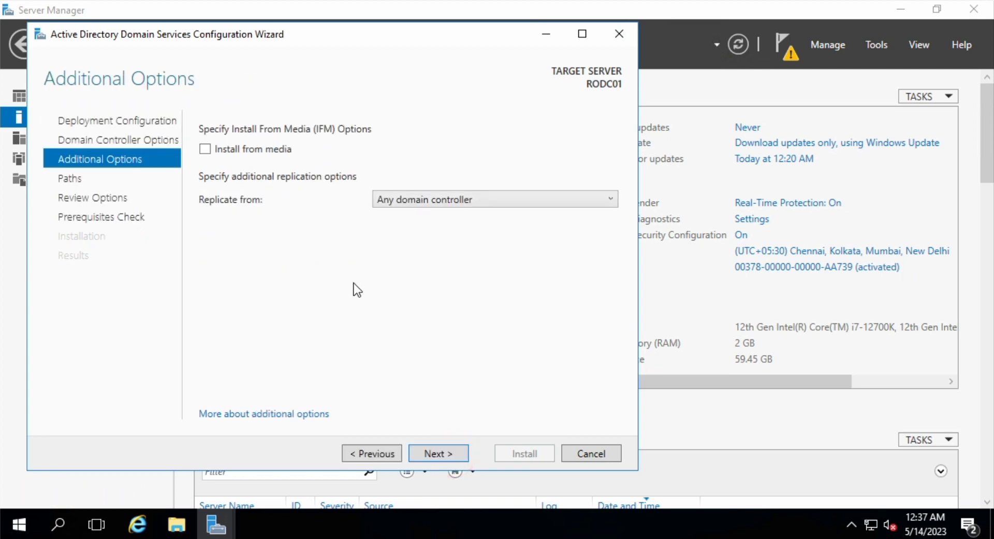
Leave replication from Any domain controller and accept the default NTDS and SYSVOL paths
left_click(480, 202)
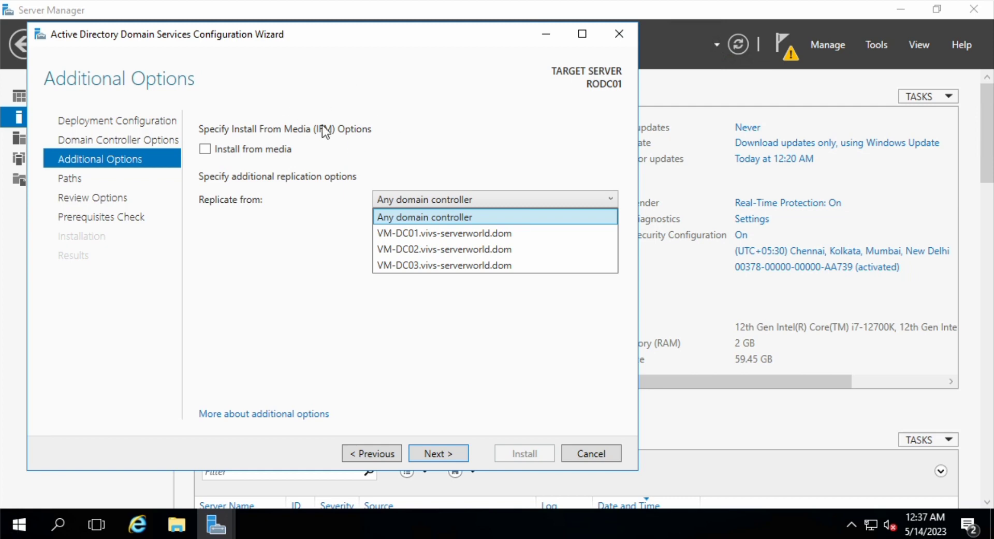
left_click(444, 141)
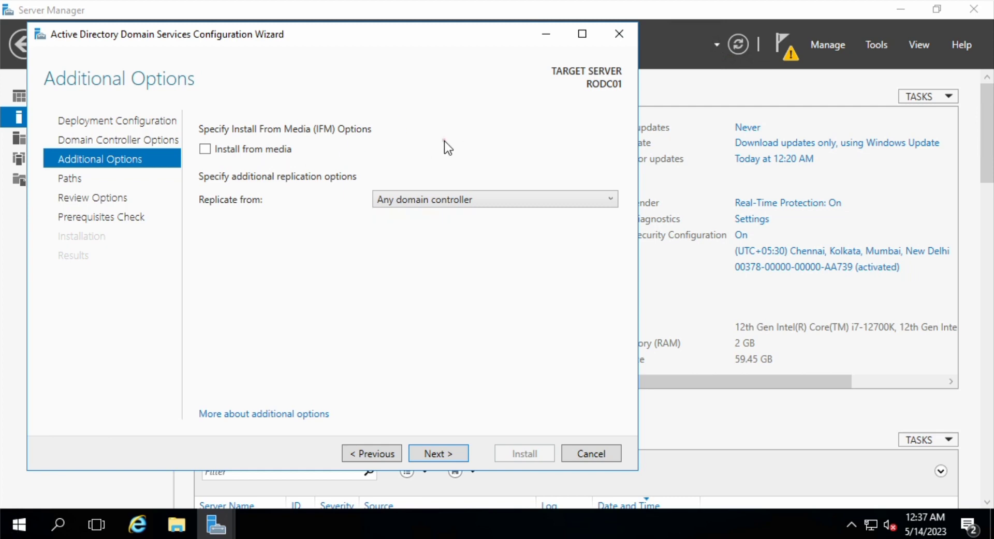
left_click(446, 454)
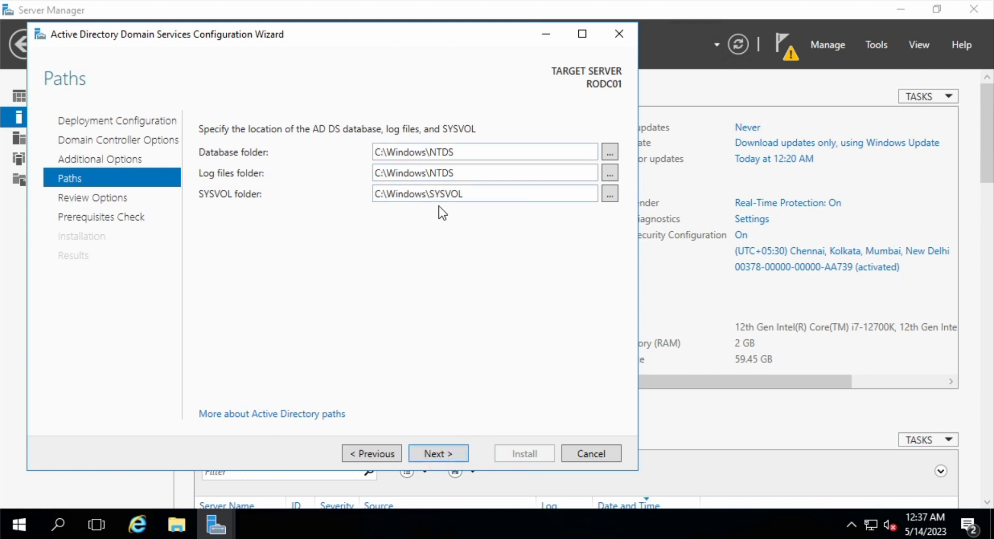
left_click(439, 454)
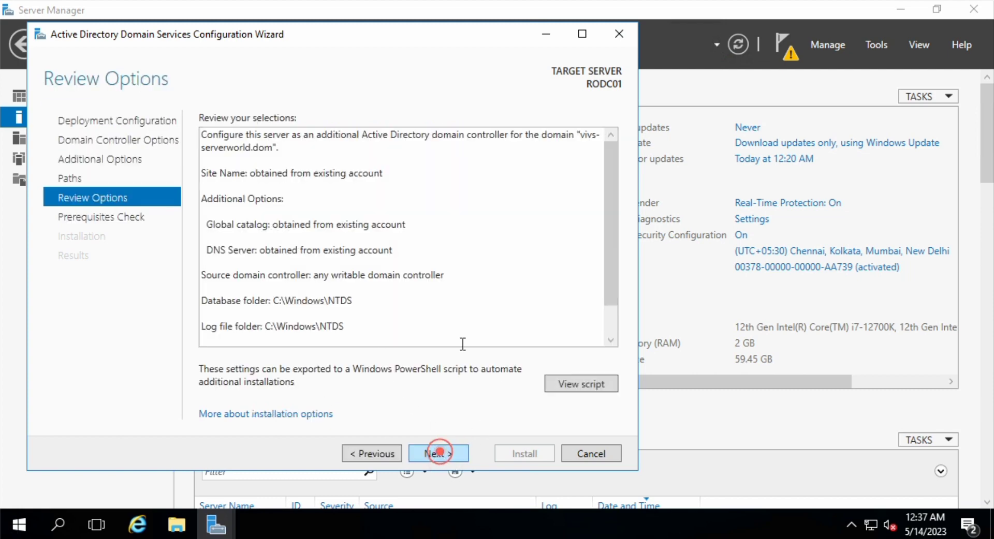
Pass the prerequisites check, install, dismiss the sign-out notice and close the wizard
left_click(441, 455)
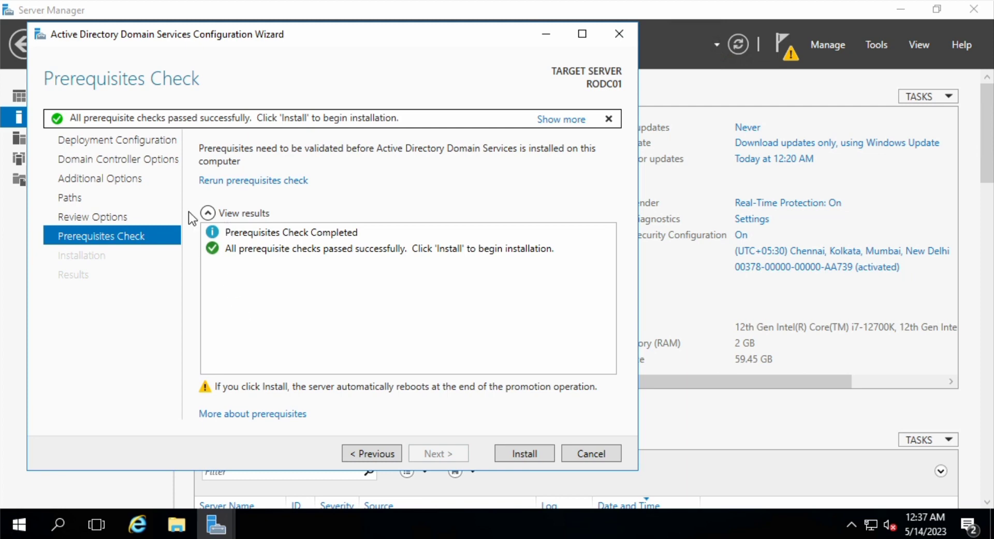
left_click(531, 452)
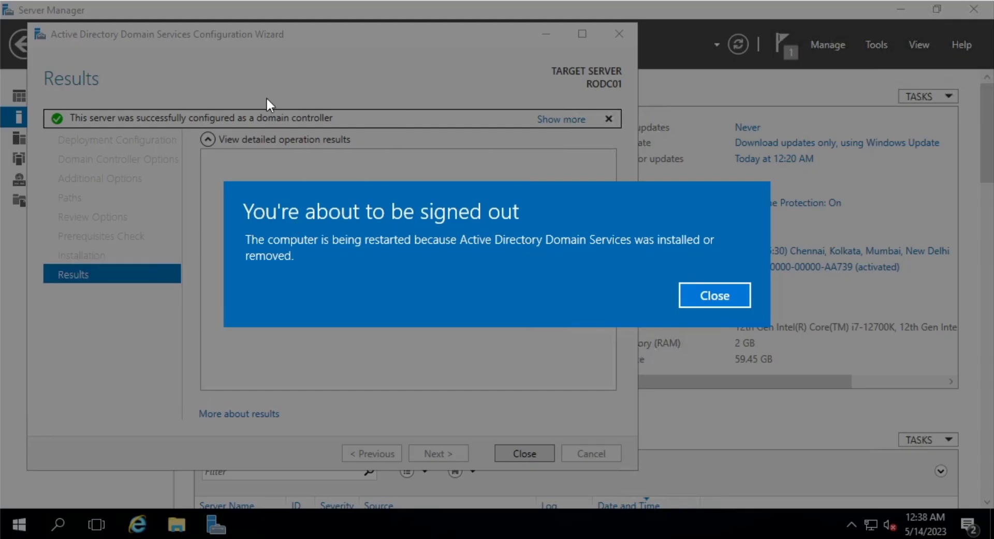
left_click(712, 297)
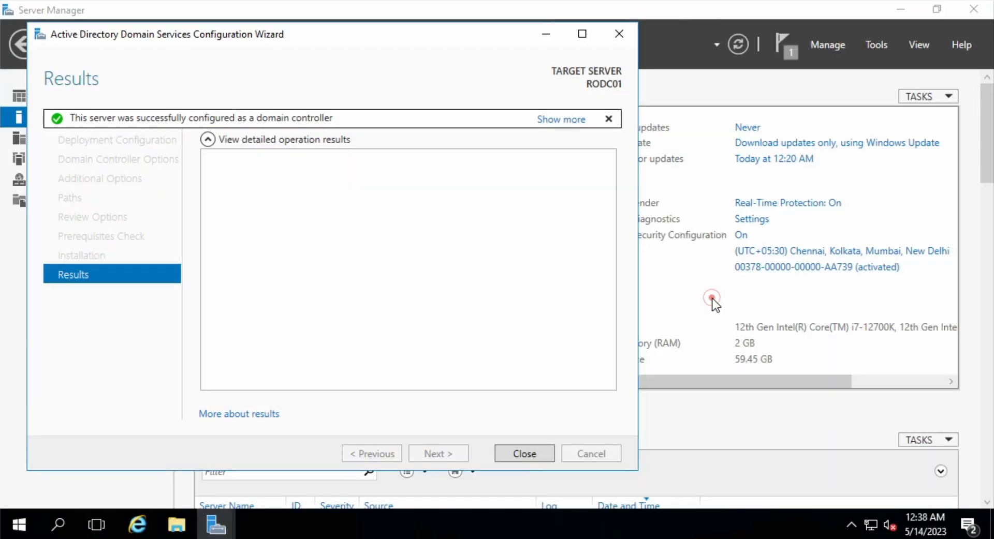
left_click(525, 453)
Reconnect to RODC01 and choose to sign in with a different account
left_click(789, 48)
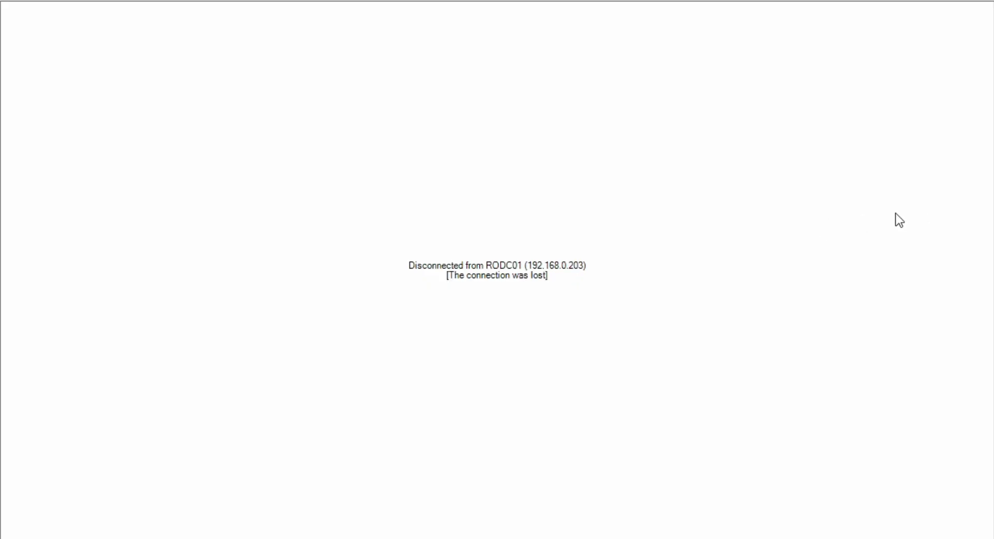
right_click(1, 62)
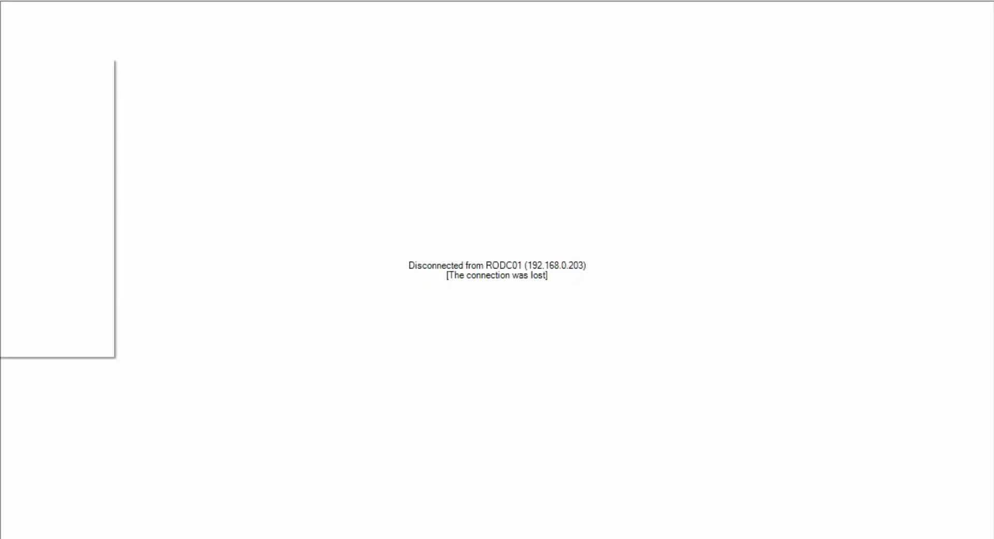
left_click(22, 70)
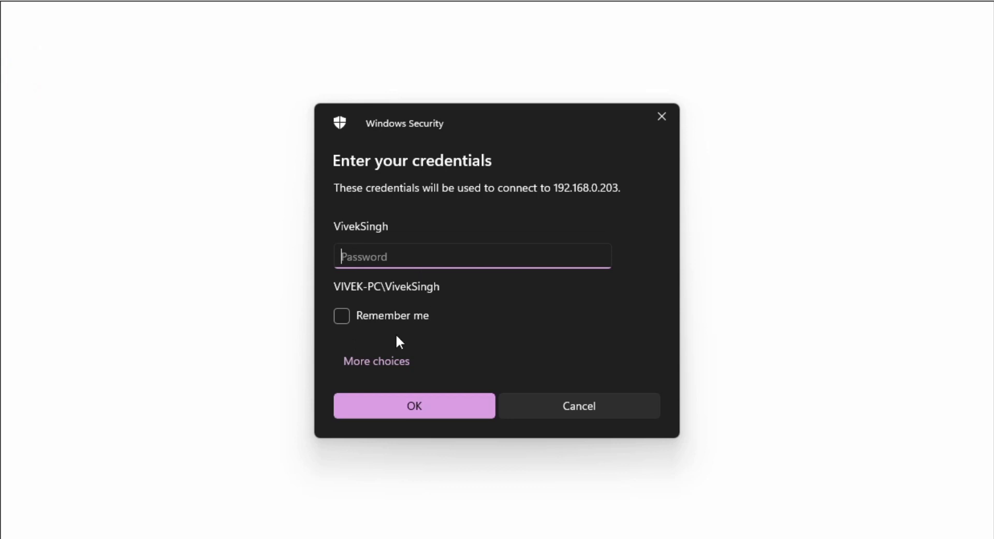
left_click(370, 364)
left_click(425, 452)
Sign in as domain user user1 and accept the untrusted certificate warning
left_click(435, 228)
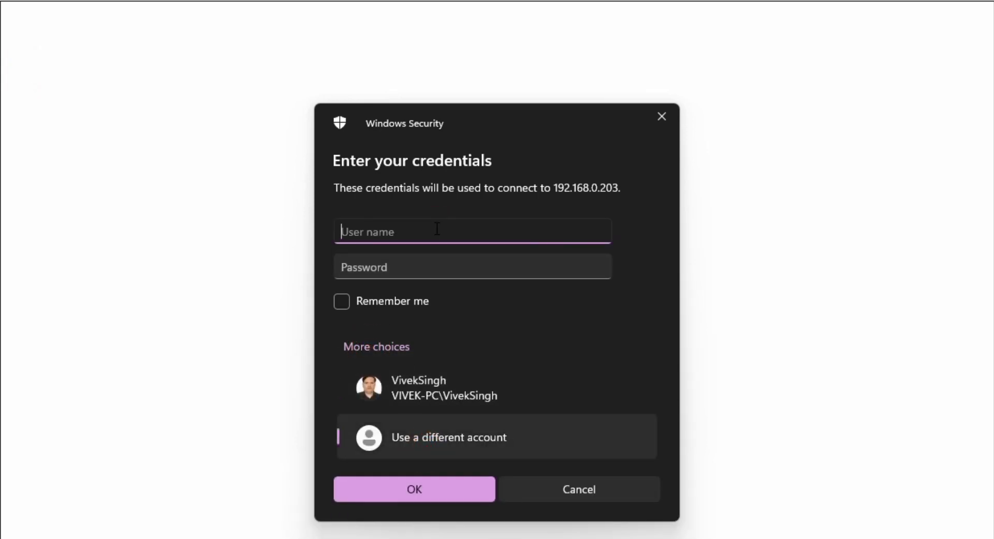
type("vivs-serverworld\\user1")
key("Tab")
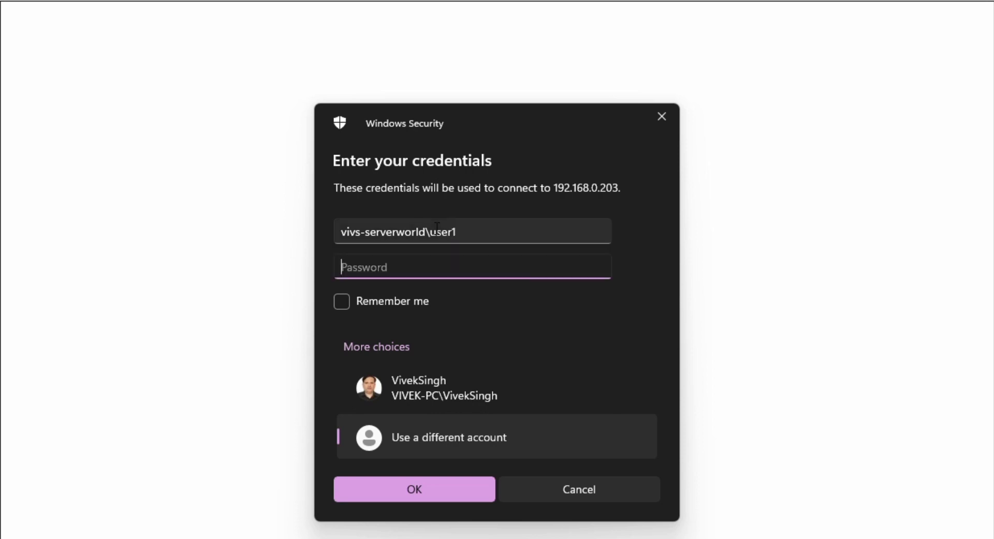
type("•••••••••")
key("Return")
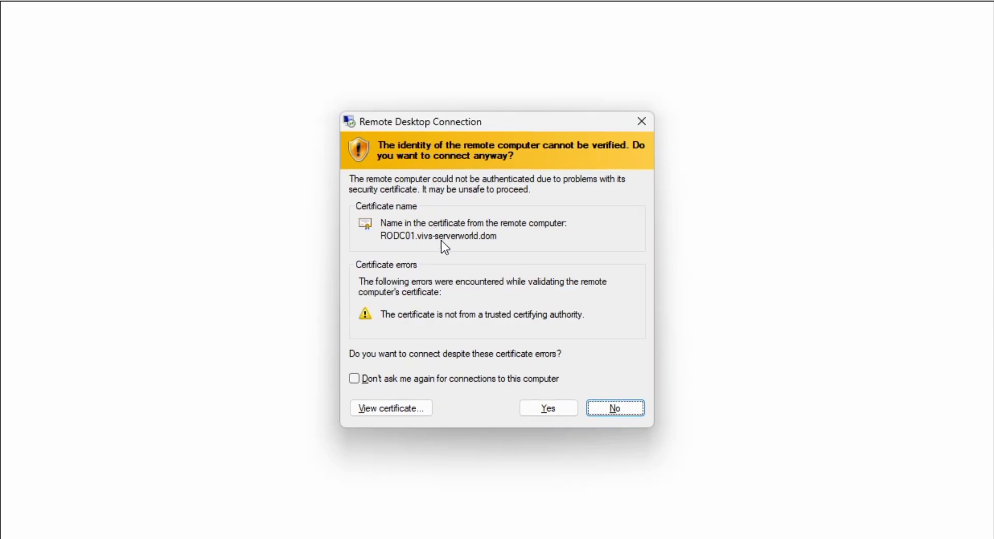
left_click(548, 409)
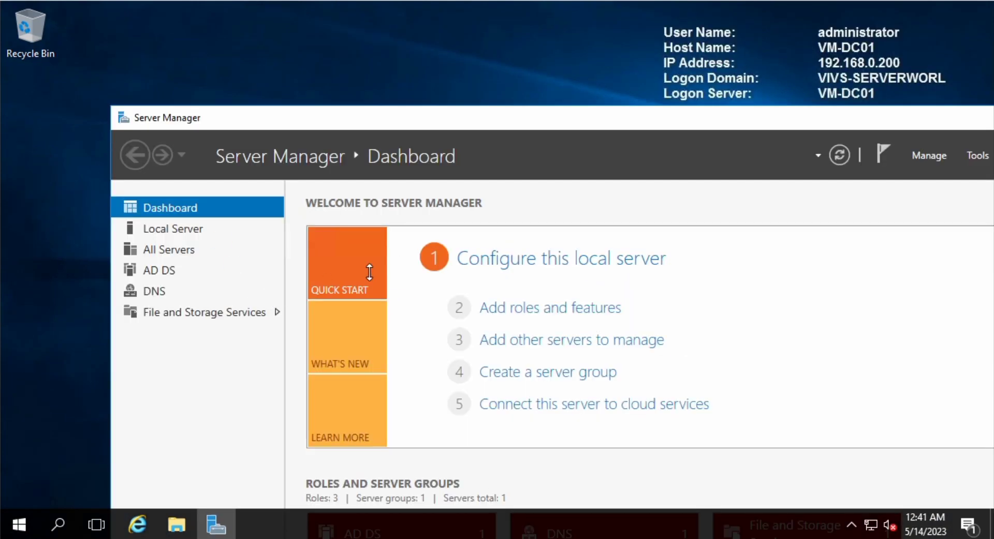
Maximize Server Manager and launch Active Directory Users and Computers from Tools
left_click(906, 118)
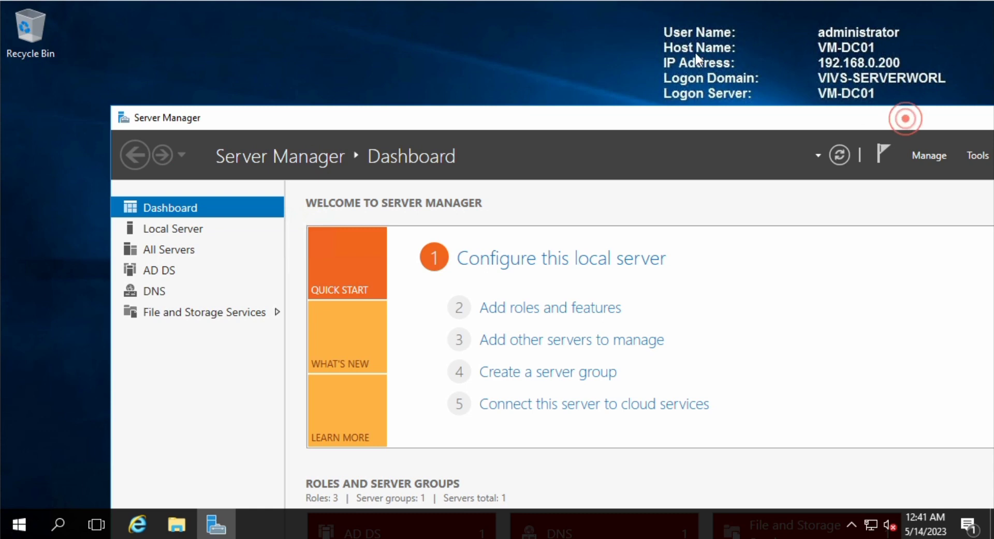
left_click(687, 112)
double_click(818, 116)
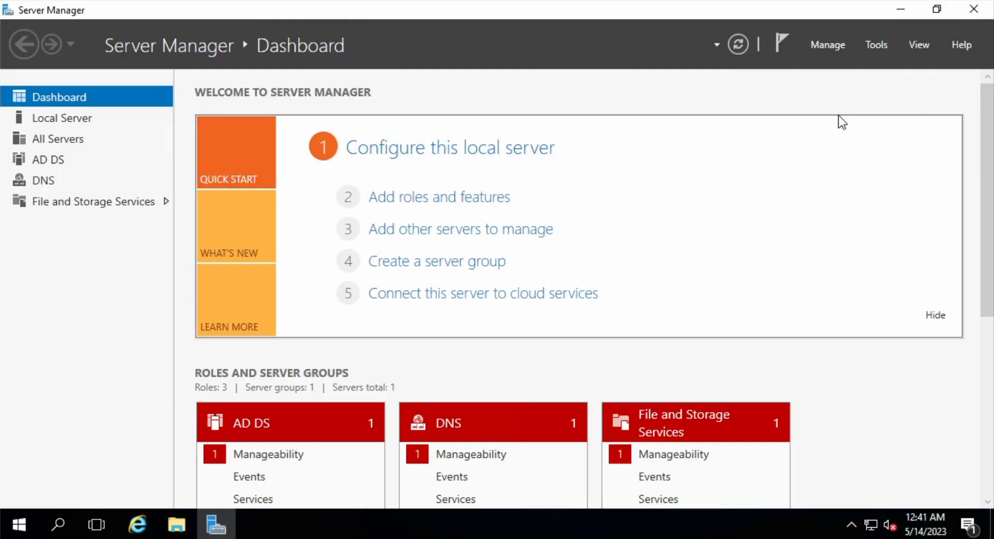
left_click(877, 43)
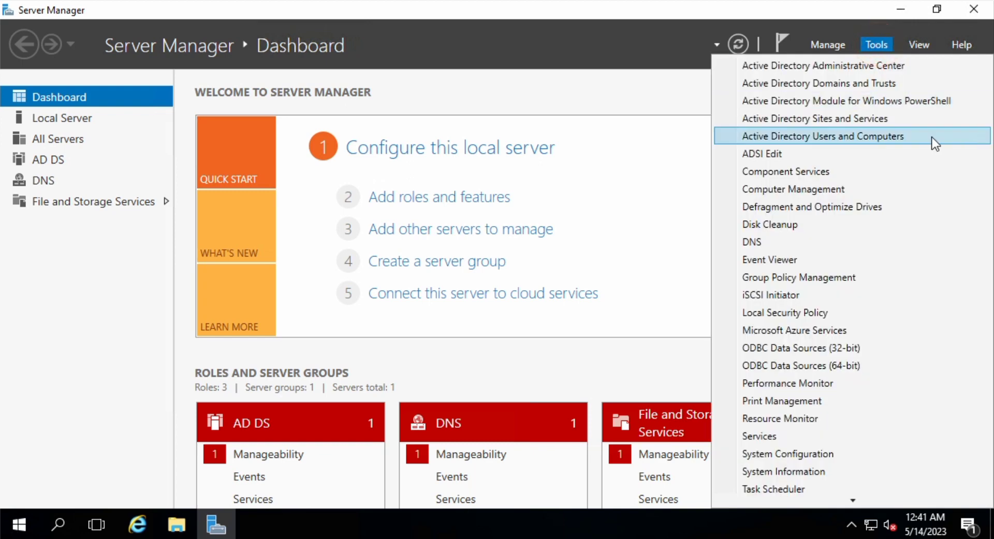
left_click(822, 141)
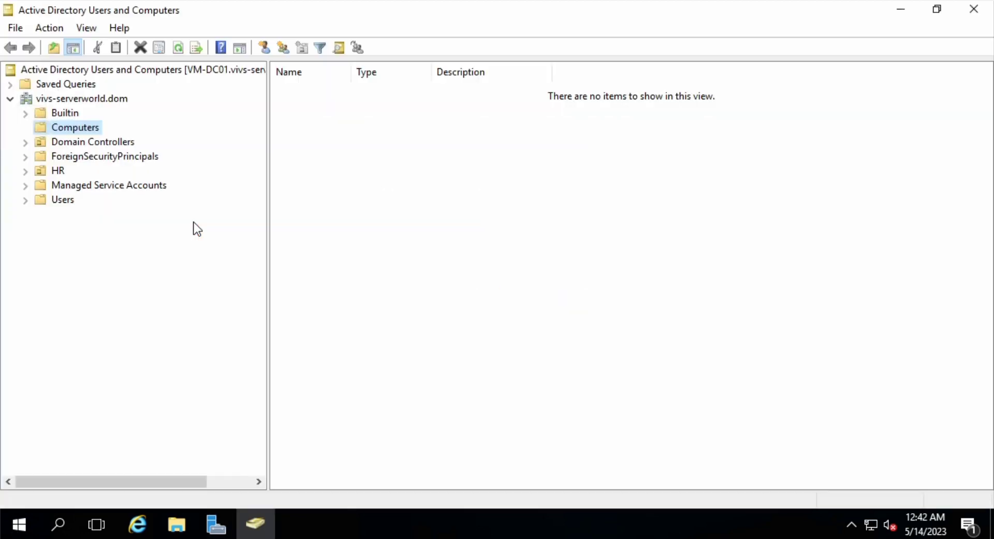
Confirm user1 belongs to Domain Users and Remote Desktop Users, then close the console
left_click(53, 200)
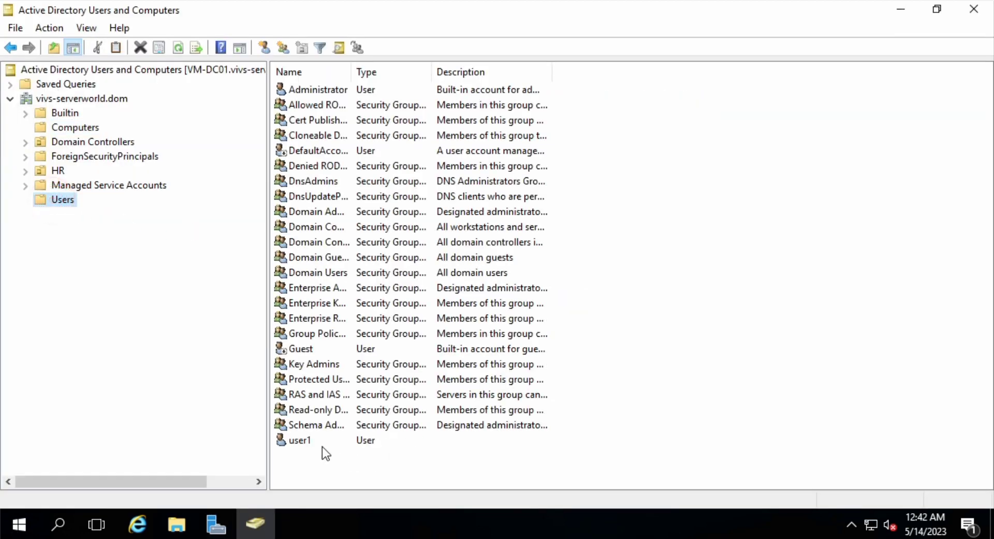
double_click(306, 443)
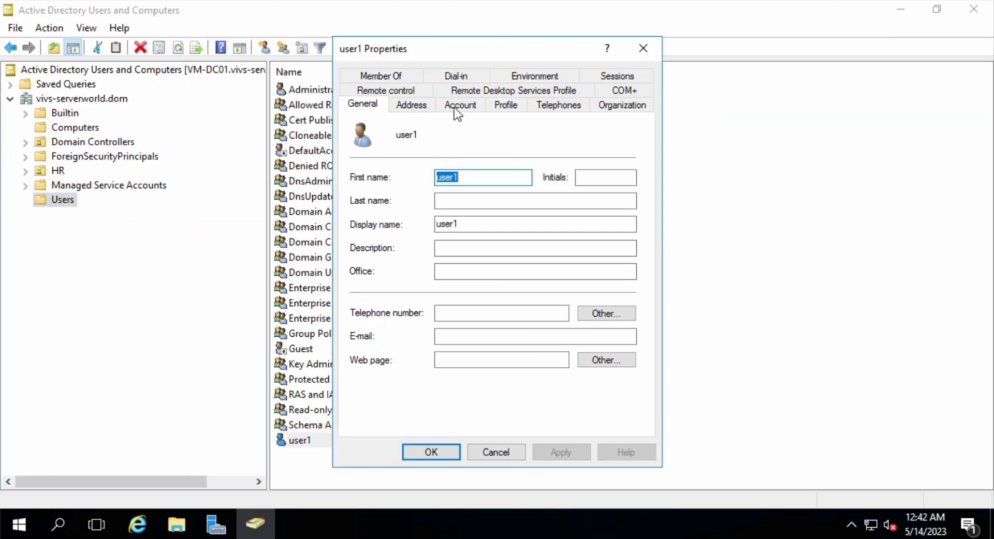
left_click(370, 77)
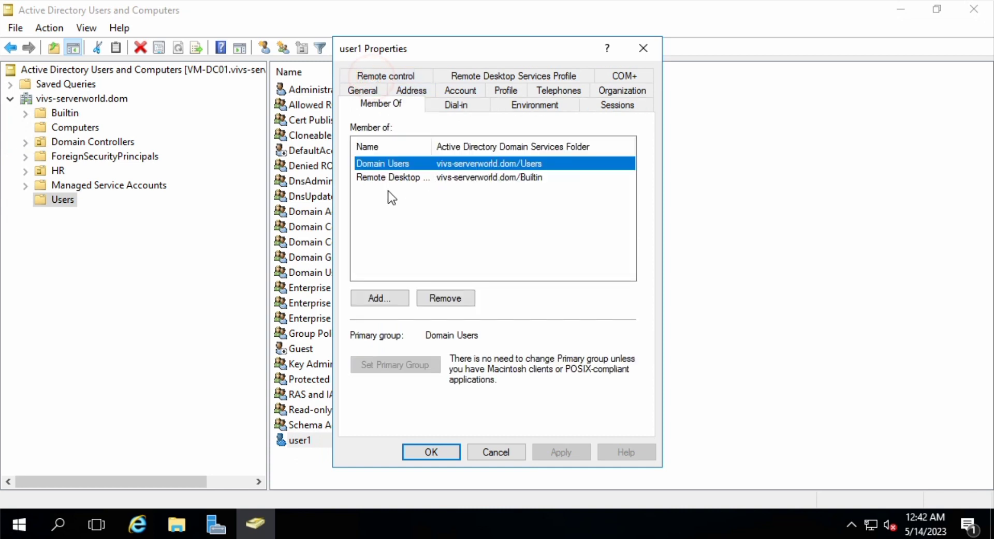
double_click(432, 147)
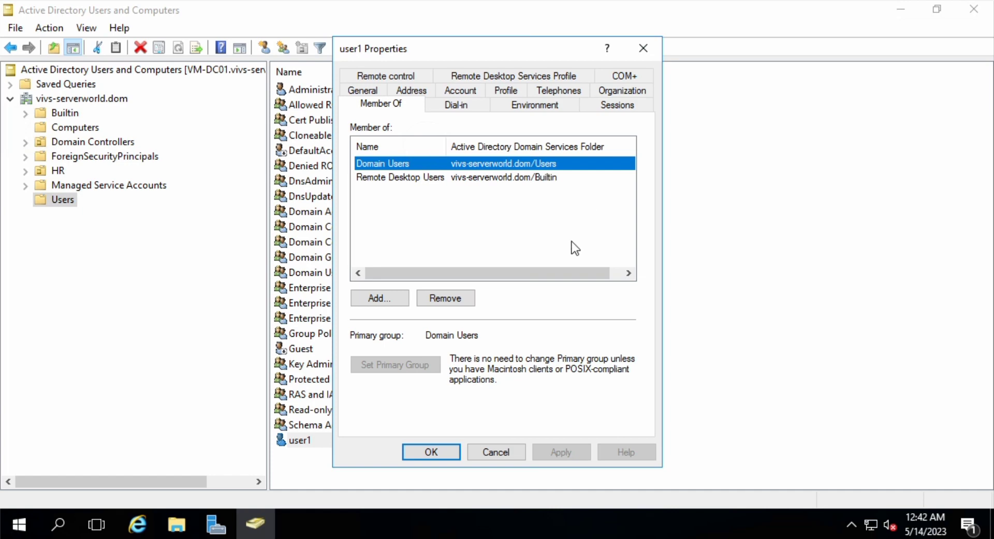
left_click_drag(533, 274, 460, 280)
left_click(499, 453)
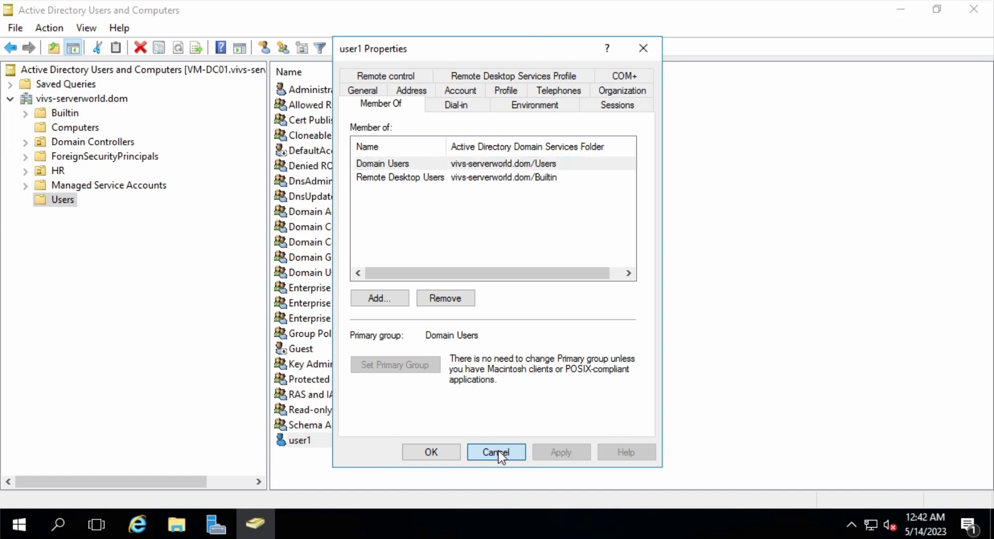
left_click(496, 452)
key("alt+F4")
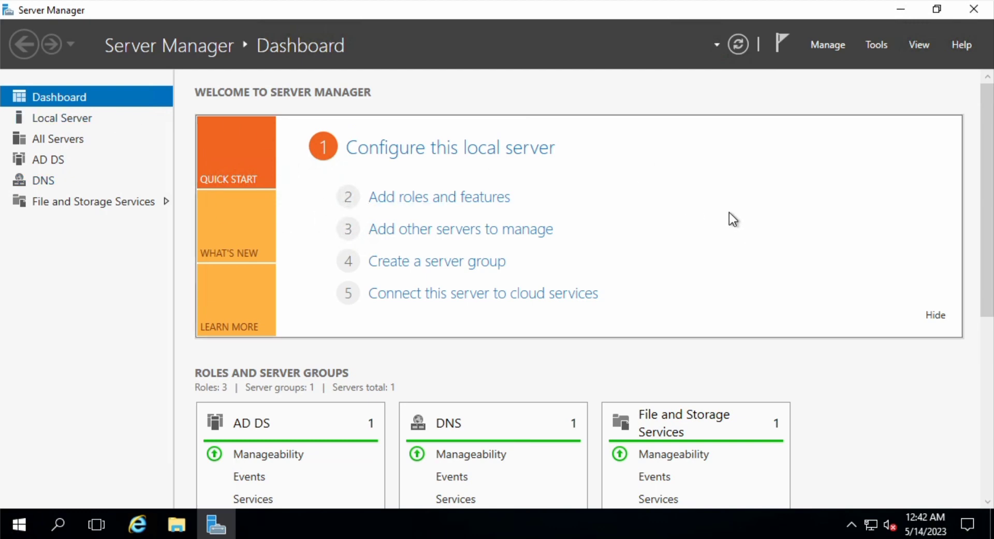
Reopen ADUC maximized on the Users container and try Delegate Control, which is denied
left_click(877, 45)
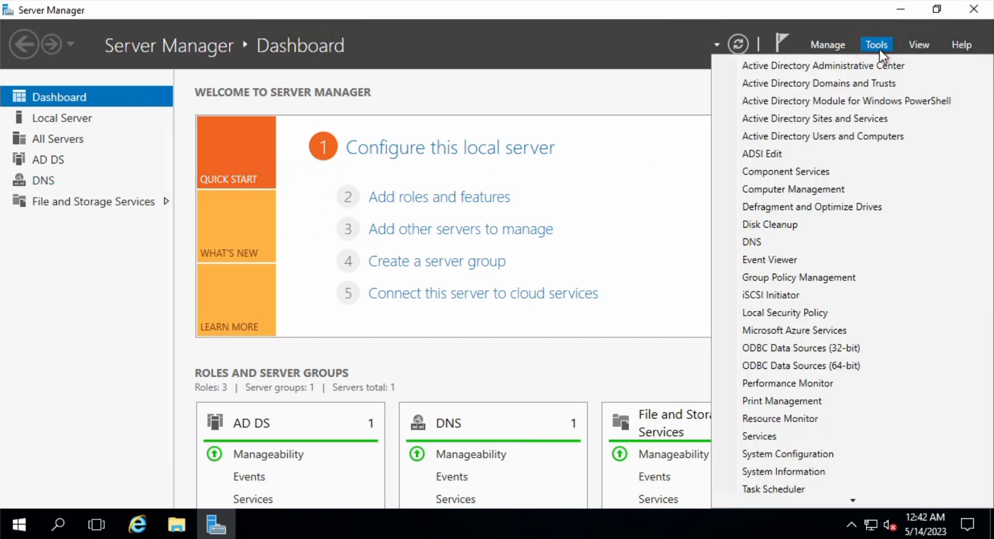
left_click(829, 137)
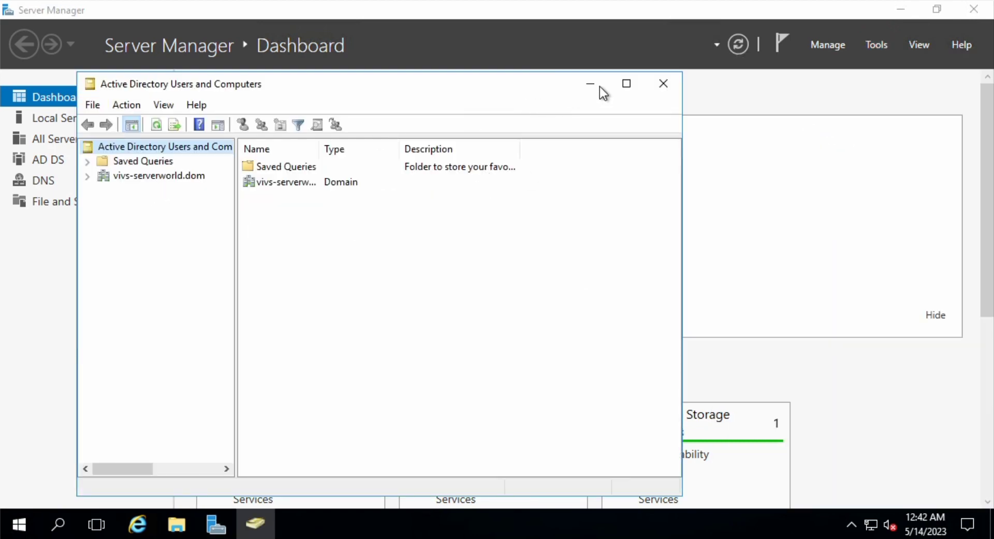
left_click(622, 84)
left_click(57, 99)
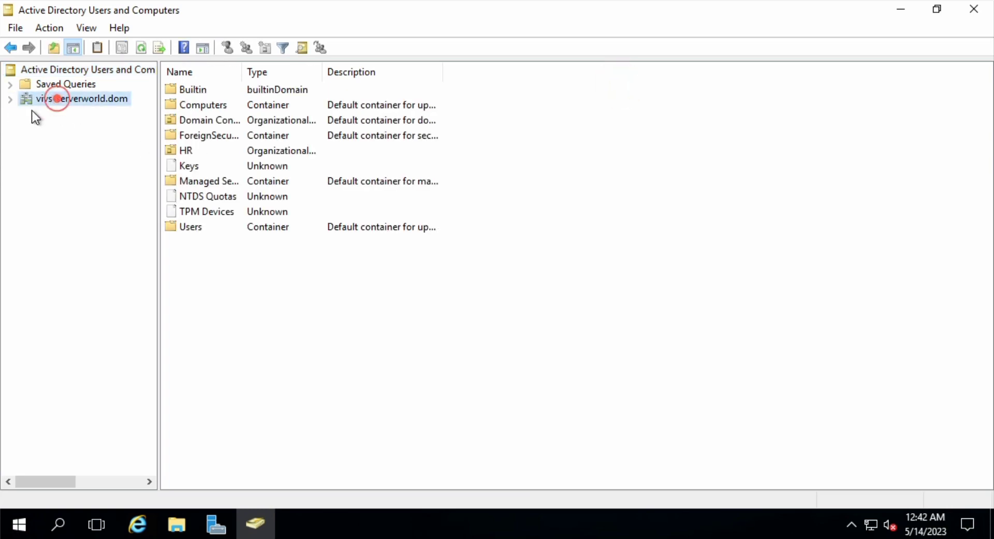
left_click(11, 99)
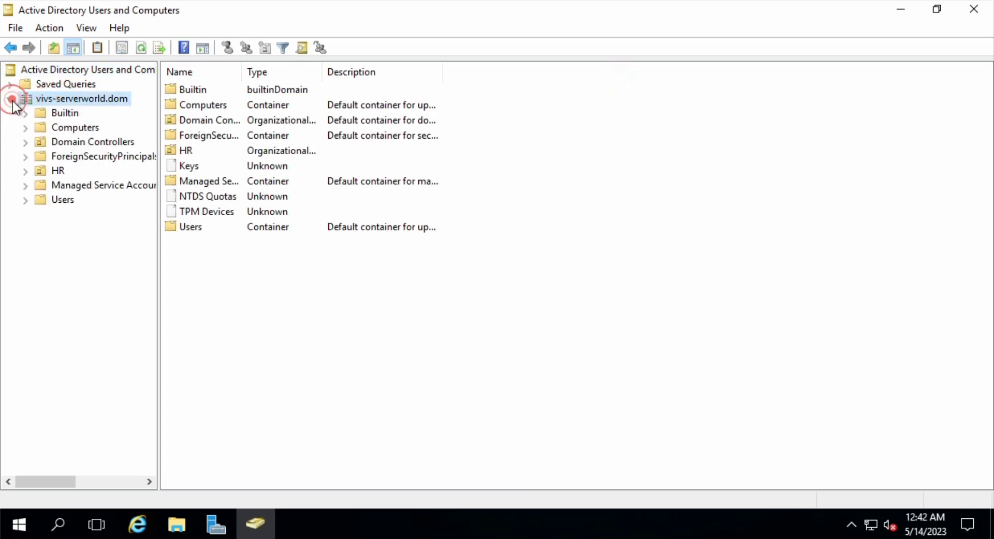
left_click(65, 201)
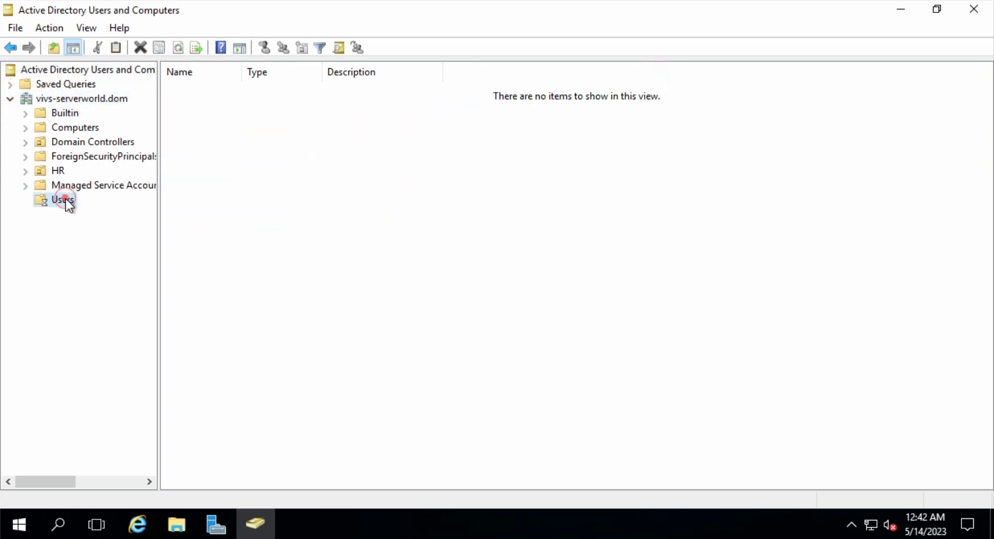
right_click(193, 468)
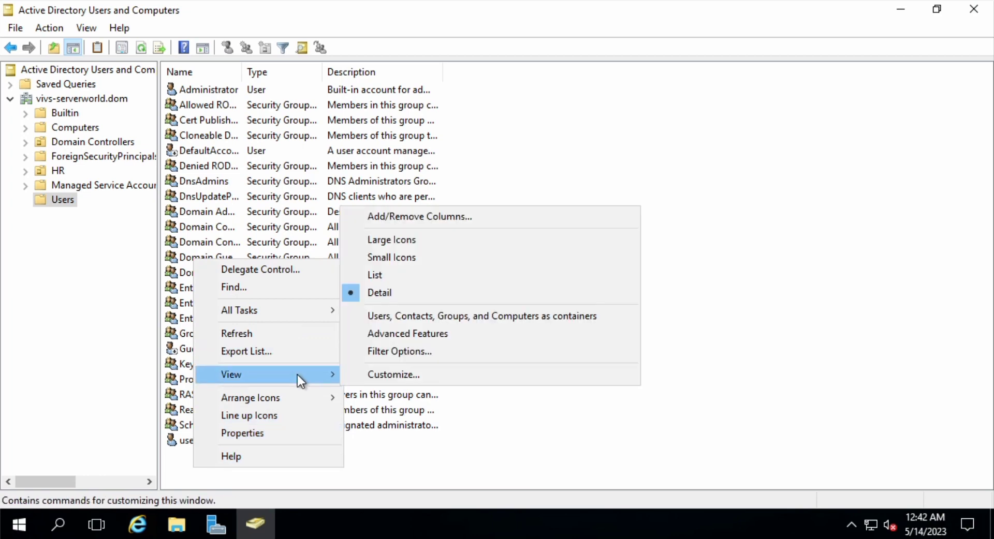
mouse_move(323, 308)
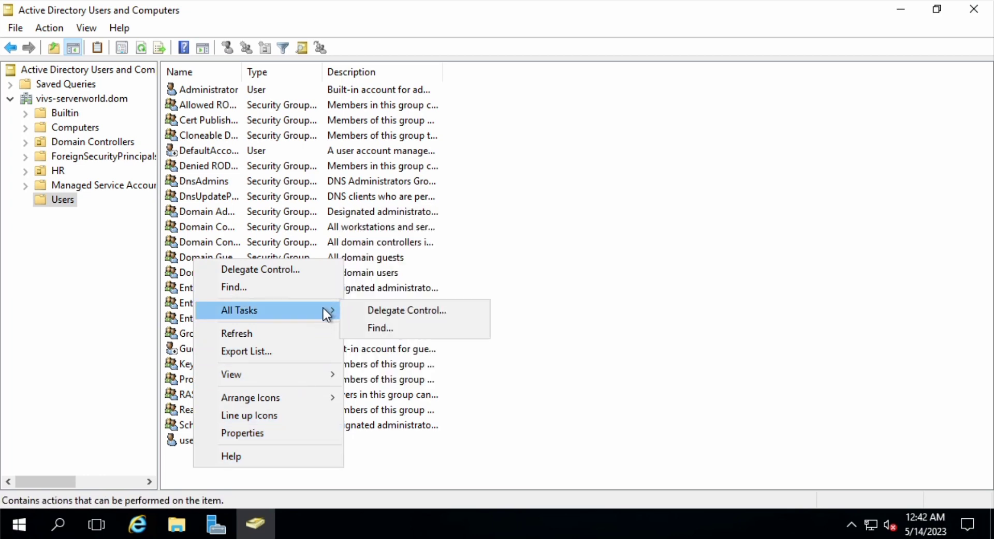
left_click(310, 270)
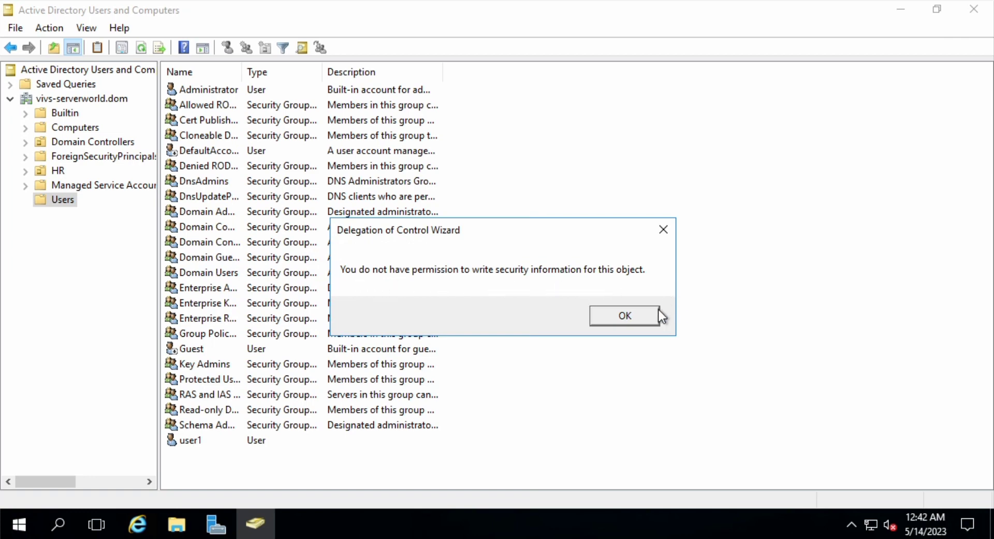
Dismiss the error, browse Computers, Domain Controllers, ForeignSecurityPrincipals, HR, Managed Service Accounts, then Users
left_click(625, 316)
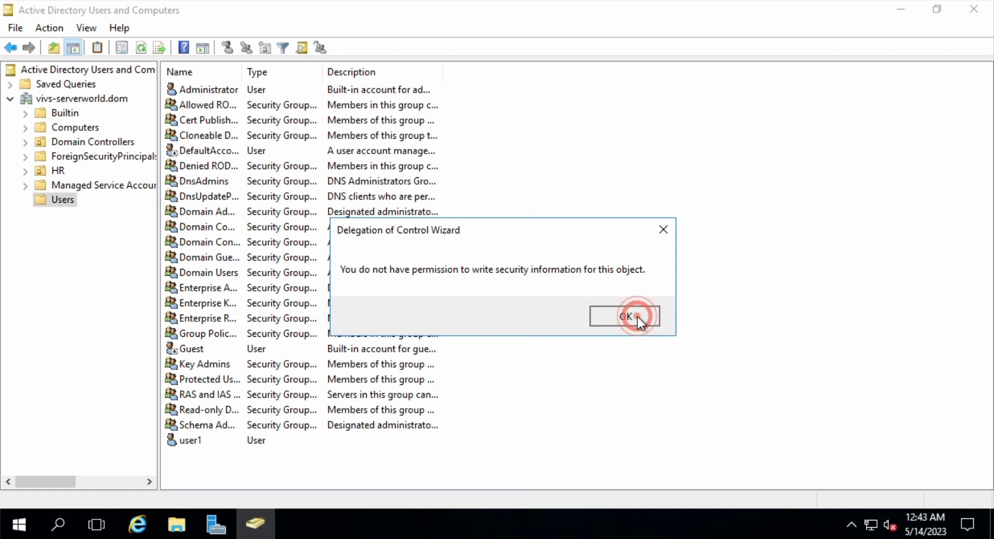
left_click(78, 127)
left_click(87, 141)
left_click(80, 154)
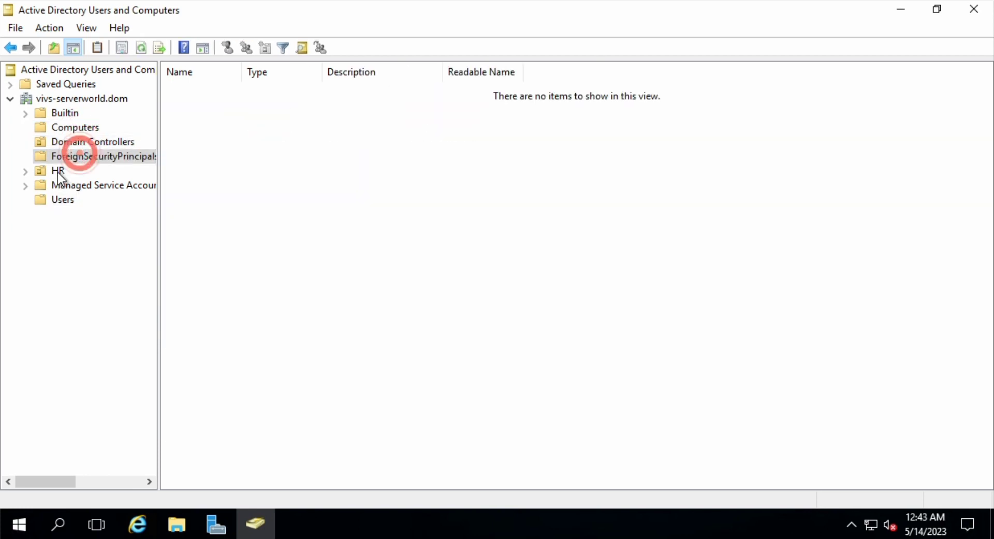
left_click(58, 171)
left_click(74, 186)
left_click(63, 199)
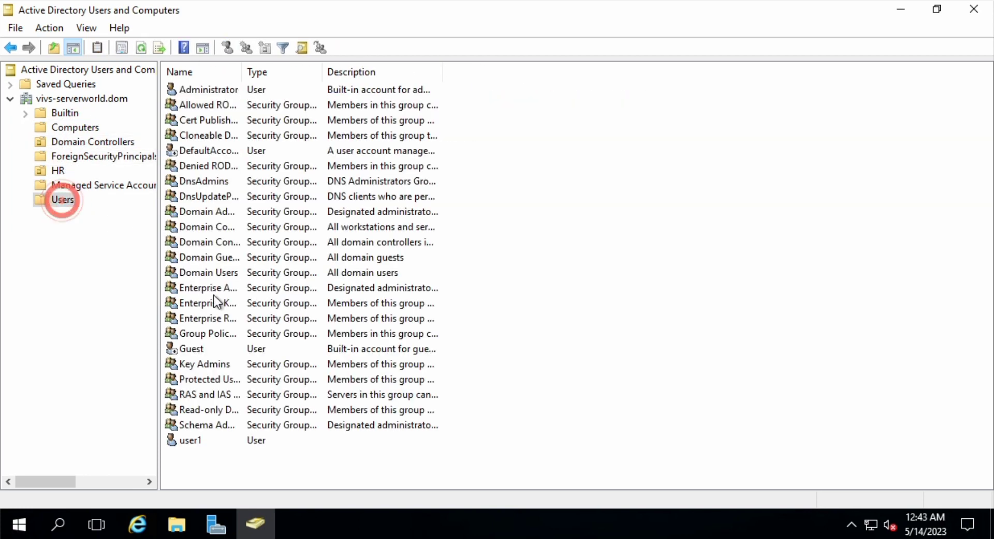